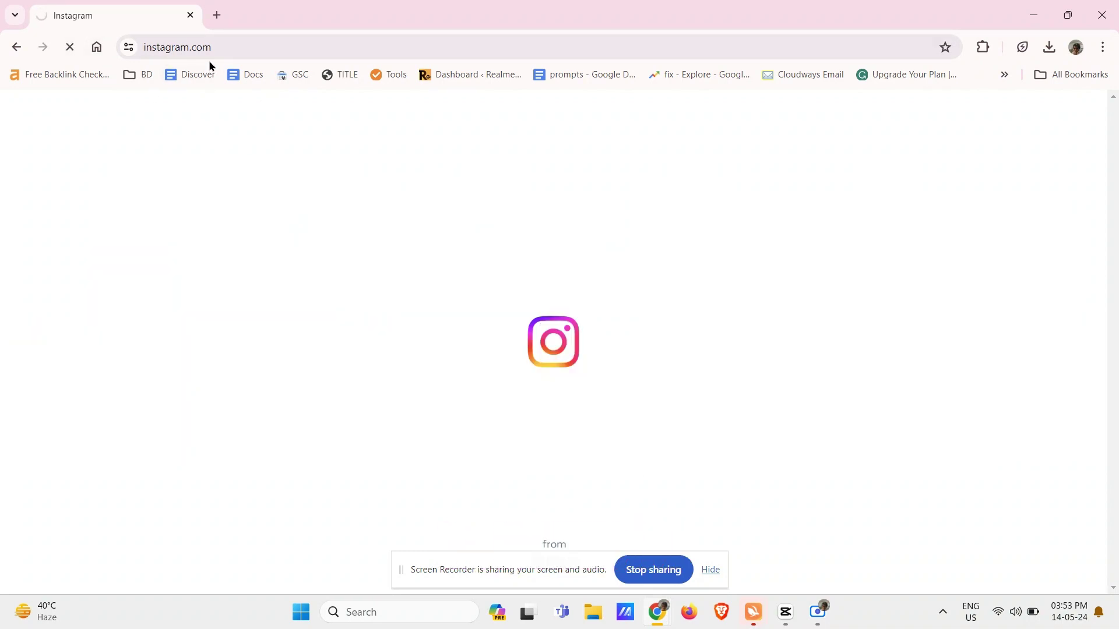
# Step: Append 'FIND THE SNAKES NOW' to the instagram.com address without loading the page
pyautogui.click(212, 46)
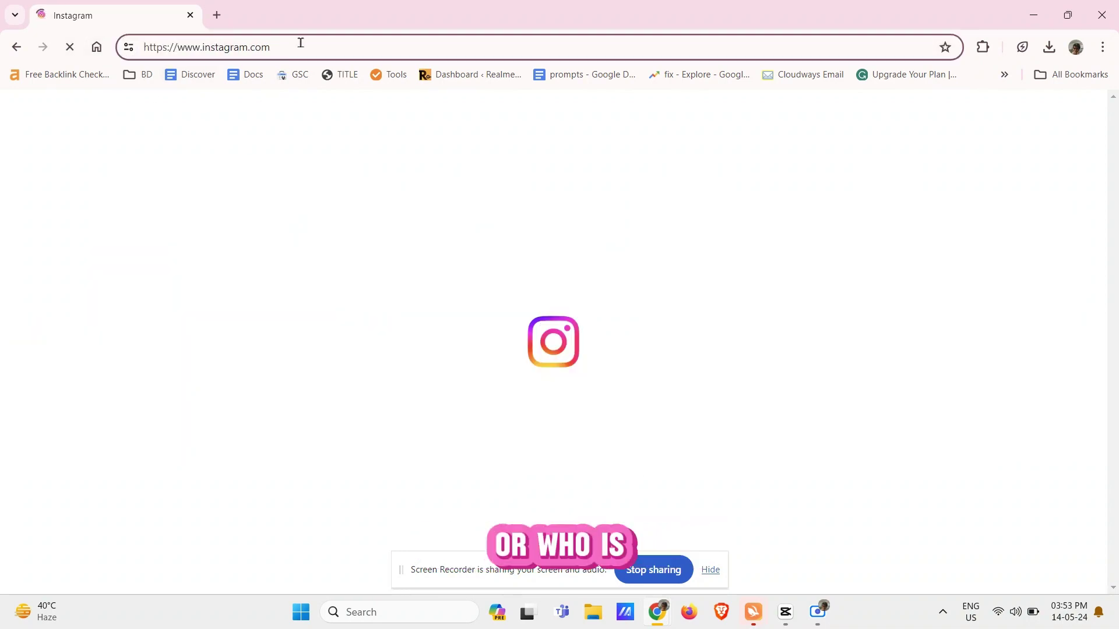
pyautogui.write('FIND THE SA')
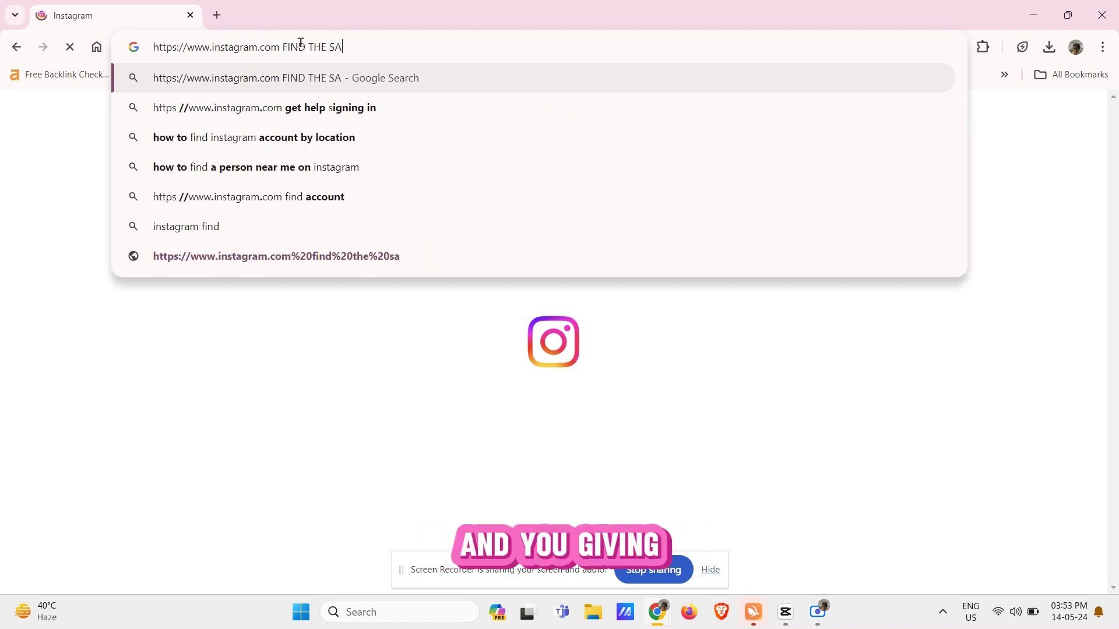
pyautogui.press('BackSpace')
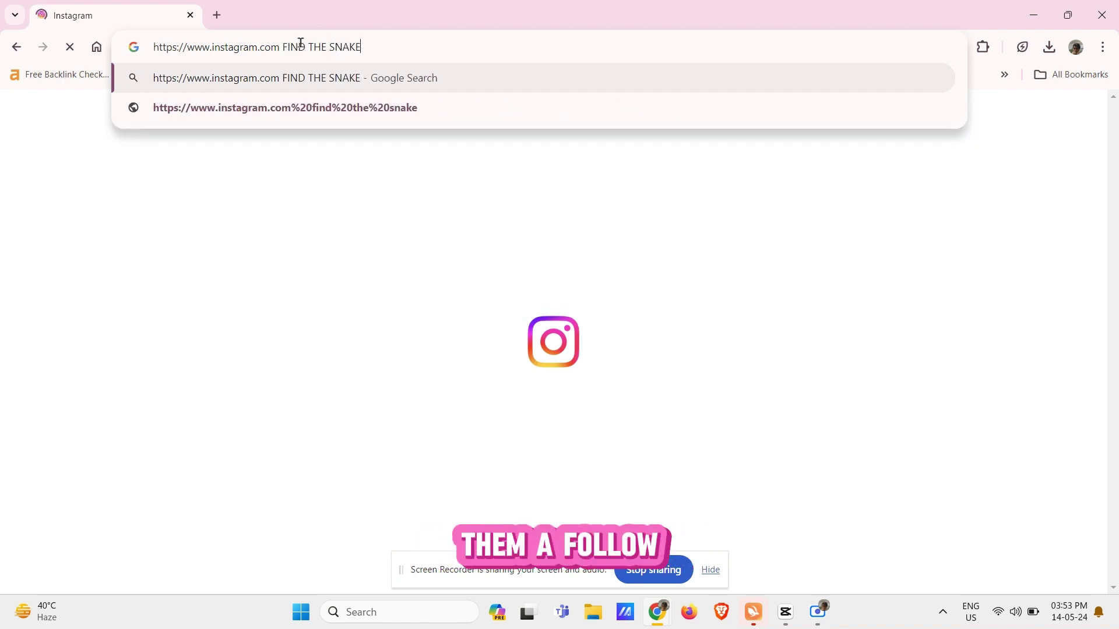
pyautogui.write('NAKES NOWWWWWWW>W>')
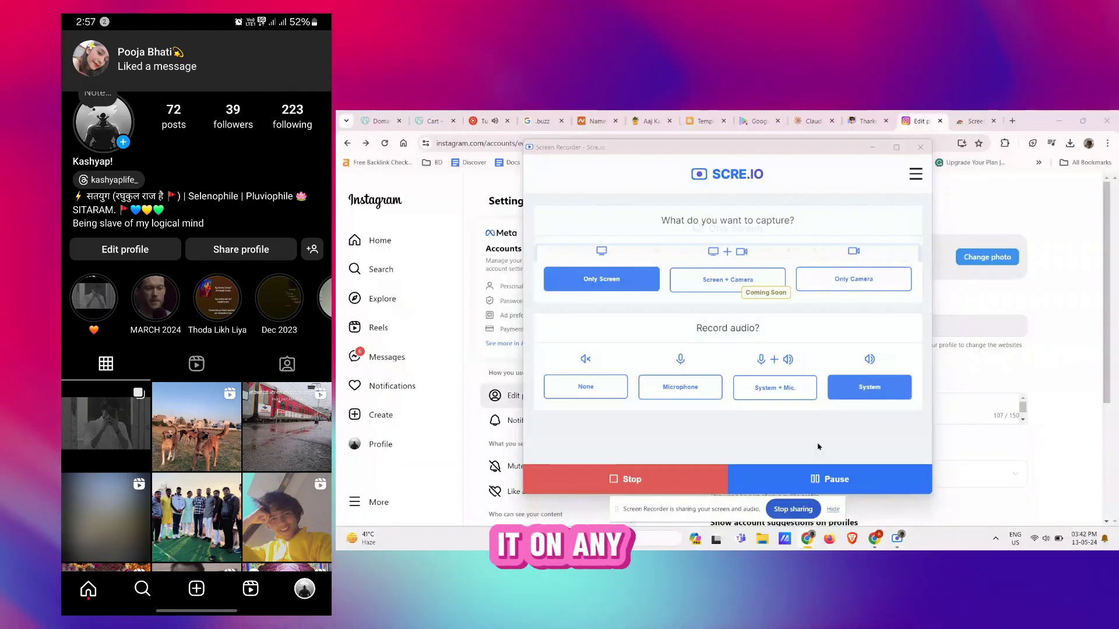
# Step: Go from the profile page through More and Settings to the Meta Accounts Center
pyautogui.click(394, 447)
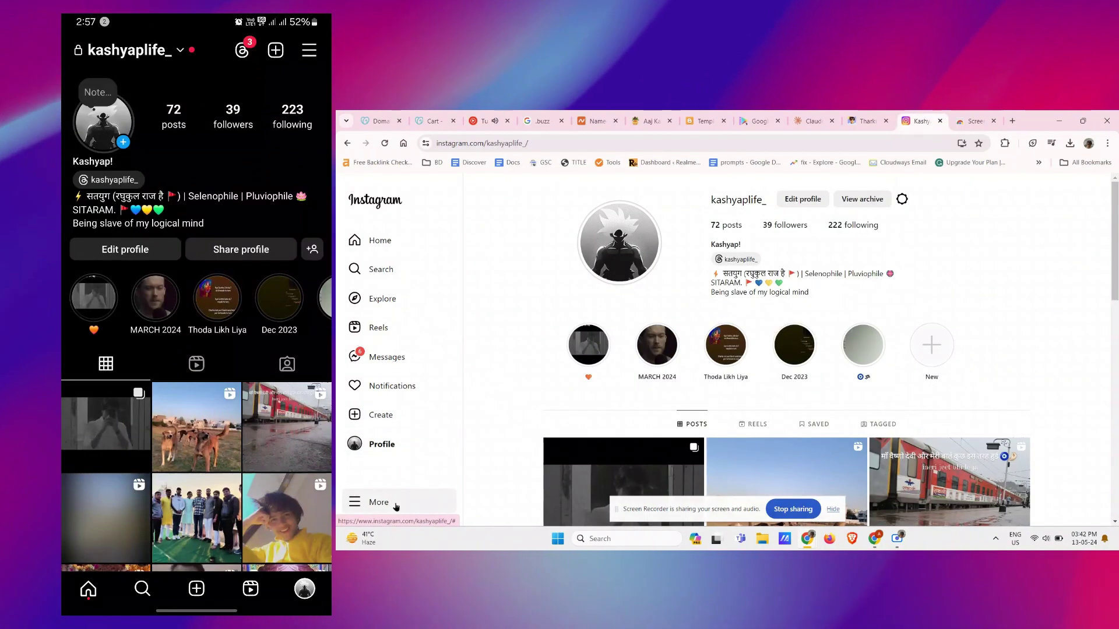
pyautogui.click(392, 504)
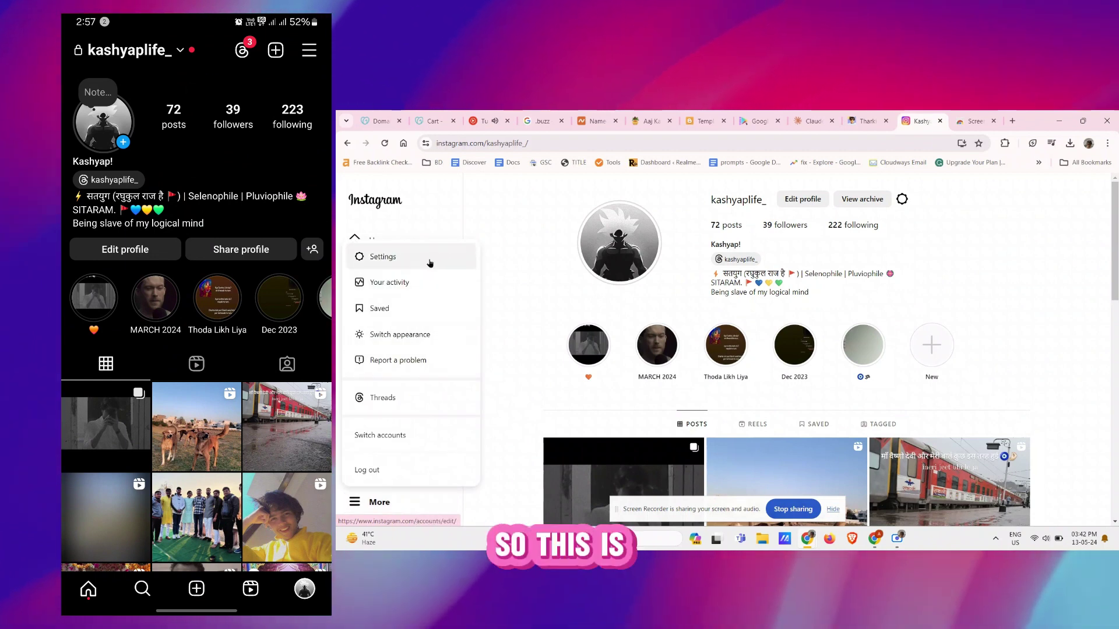
pyautogui.click(428, 263)
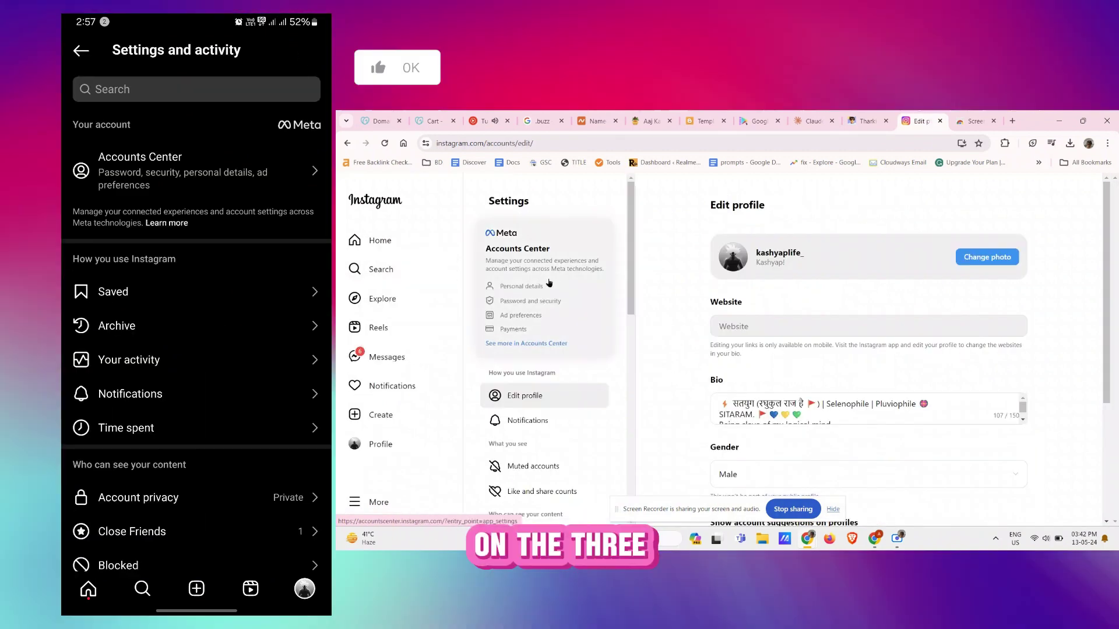
pyautogui.click(550, 283)
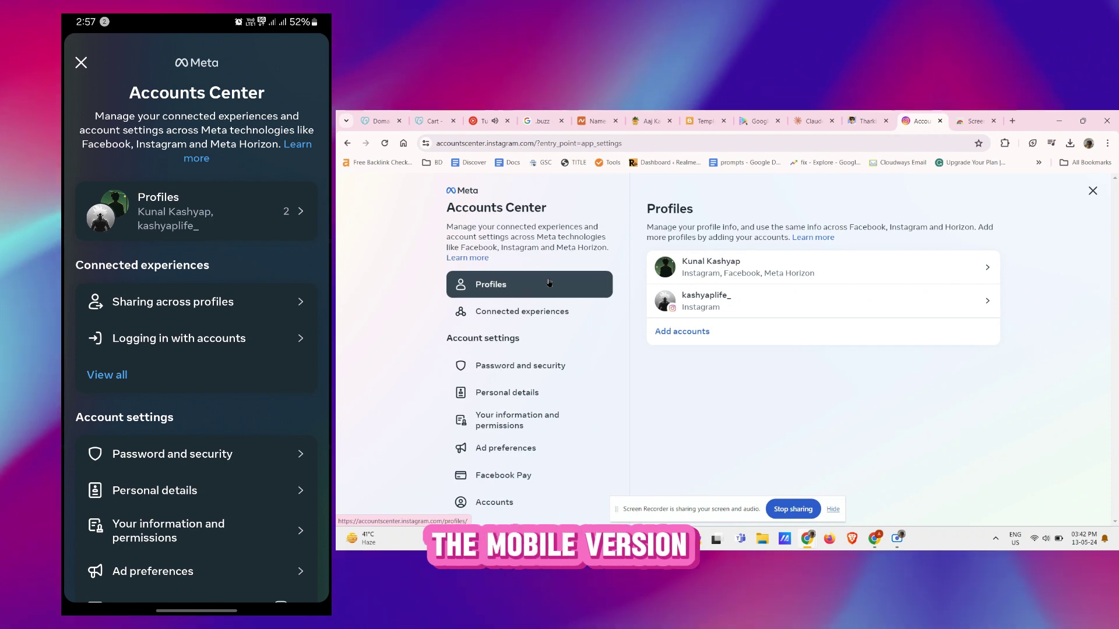
# Step: Reach Download your information under Your information and permissions
pyautogui.scroll(-3, 234, 394)
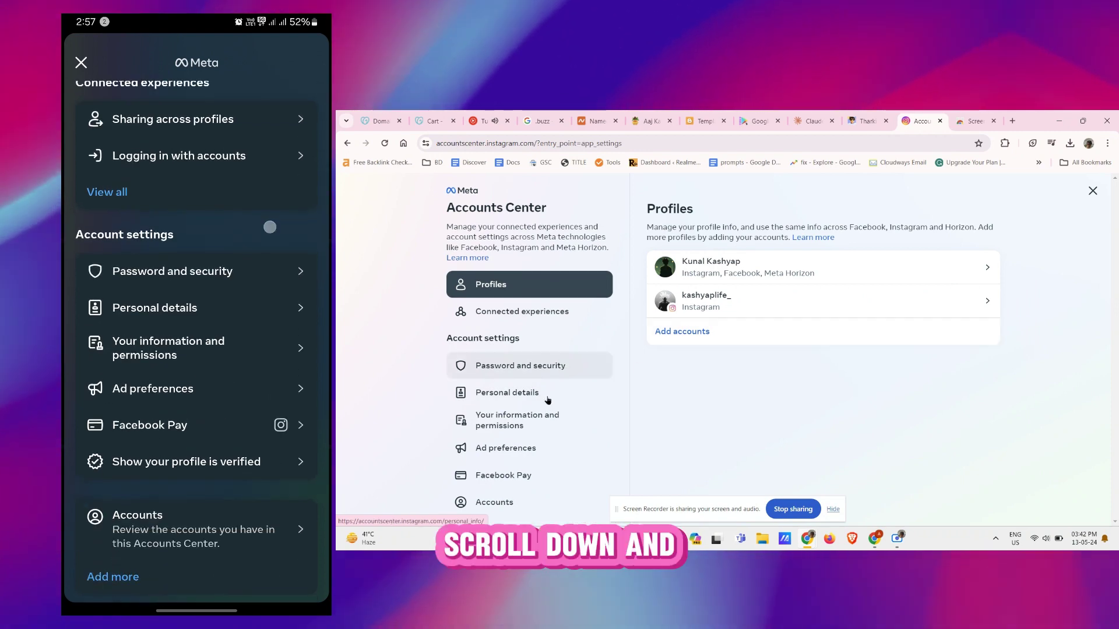
pyautogui.click(519, 430)
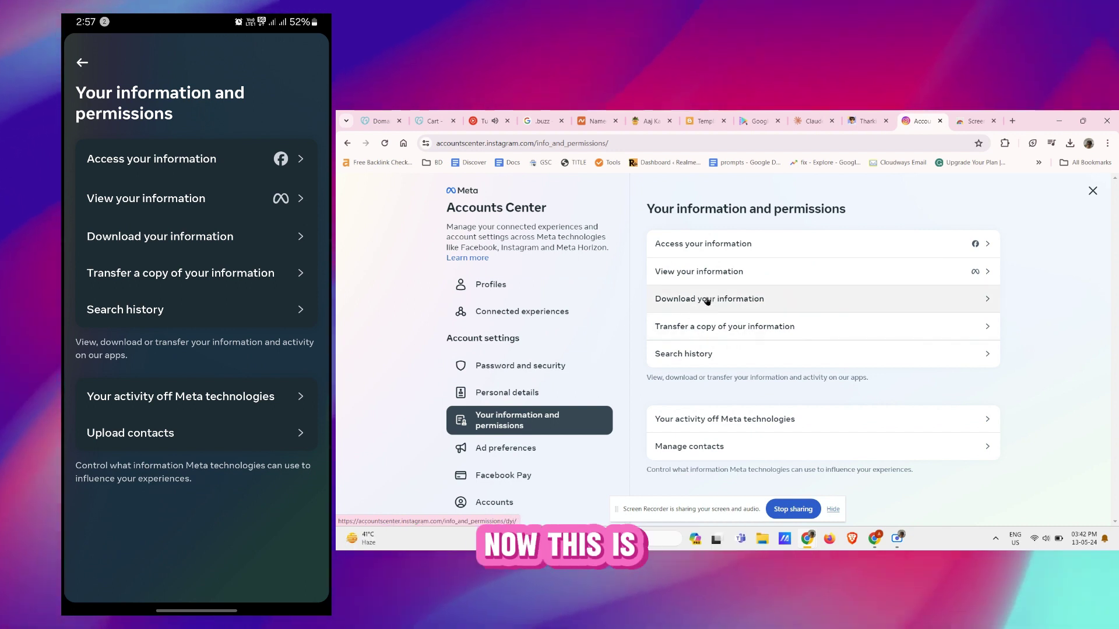
pyautogui.click(709, 301)
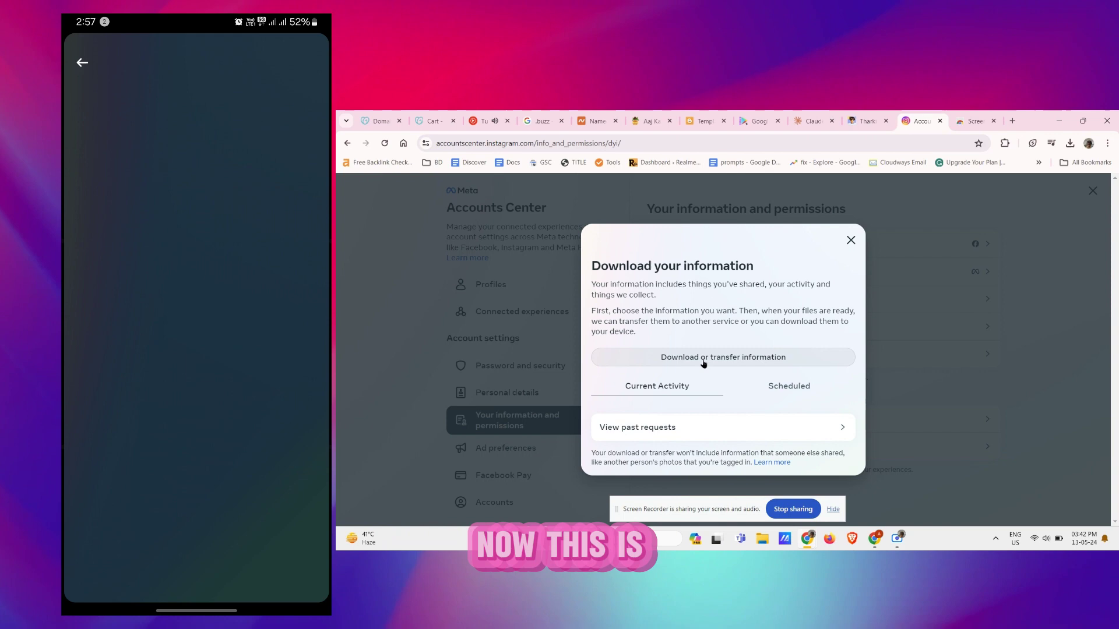
# Step: Start a new download request with the second Instagram account as the source, and continue
pyautogui.click(704, 358)
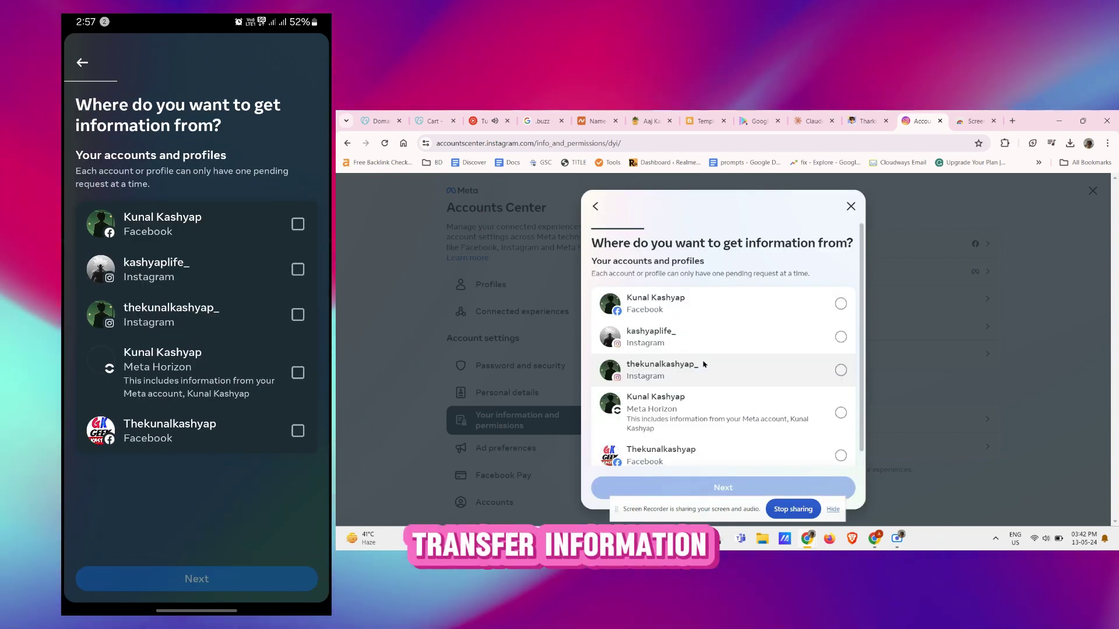
pyautogui.click(698, 364)
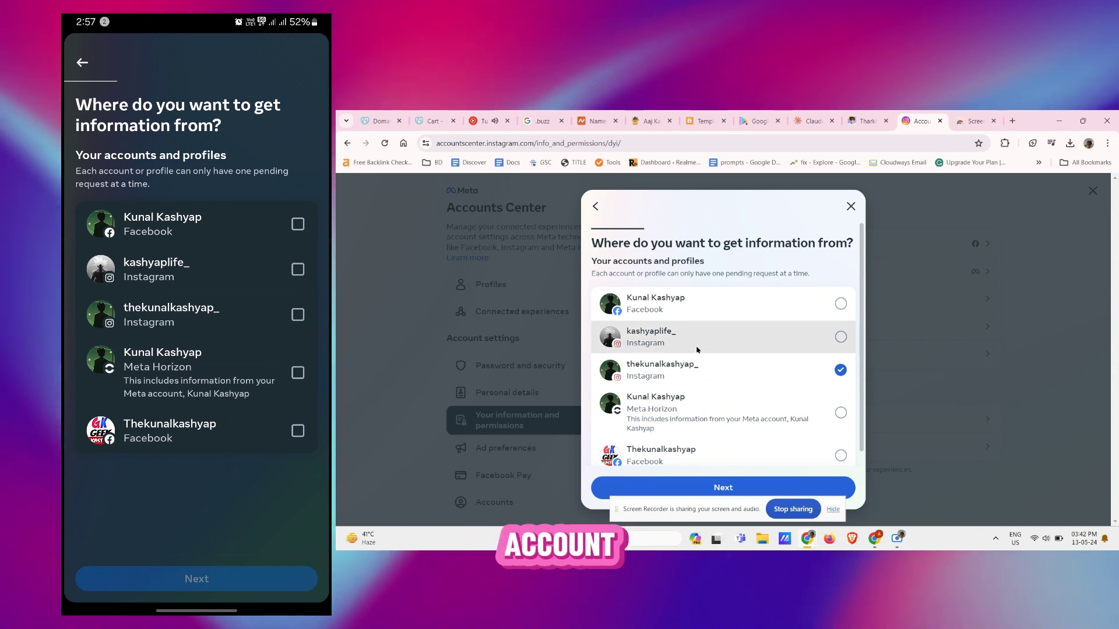
pyautogui.click(697, 348)
pyautogui.click(694, 373)
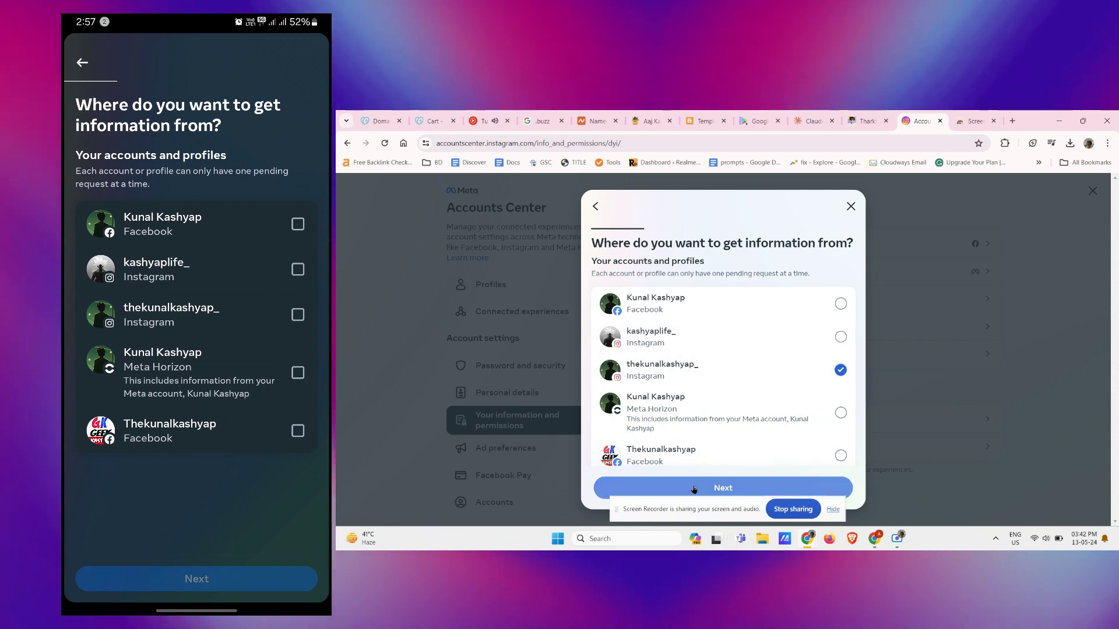
pyautogui.click(694, 489)
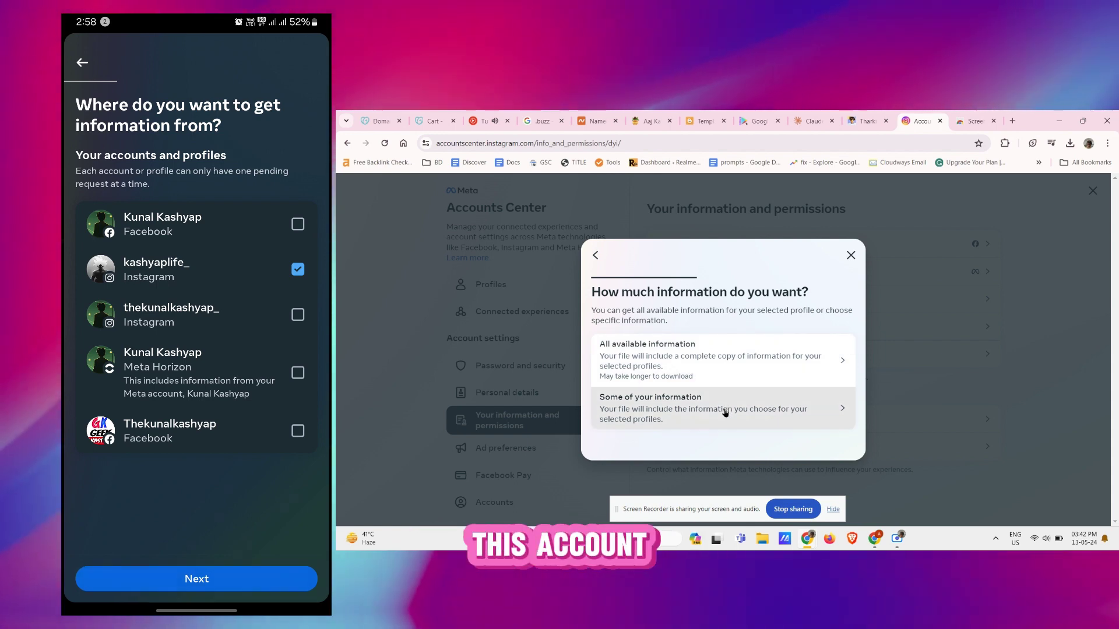
# Step: Choose Some of your information and scroll through the information categories checklist
pyautogui.click(725, 413)
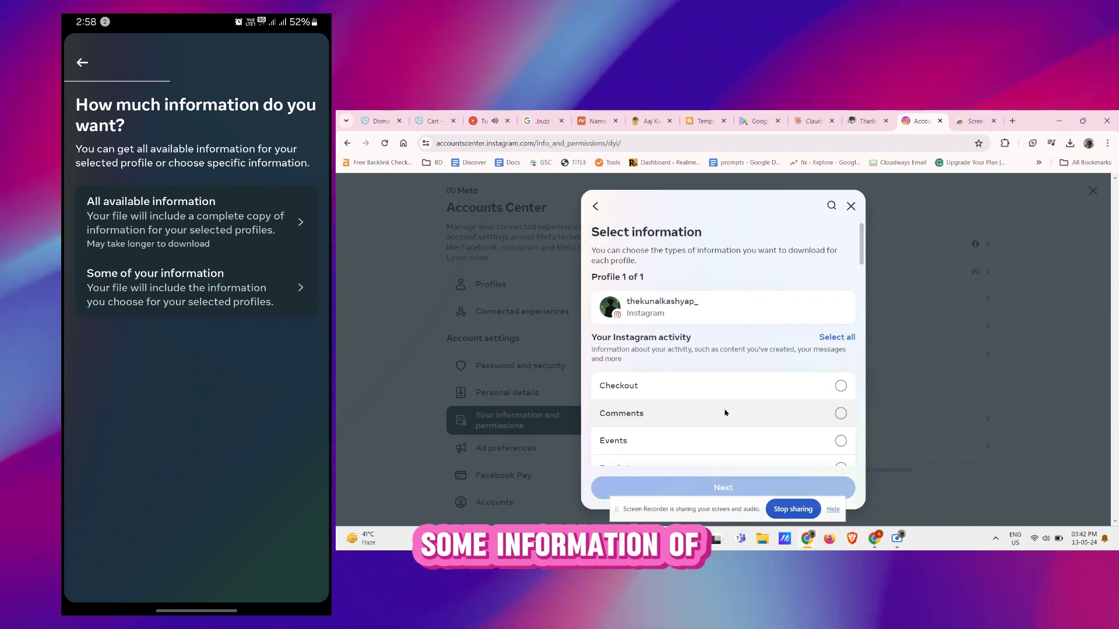
pyautogui.scroll(-3, 726, 413)
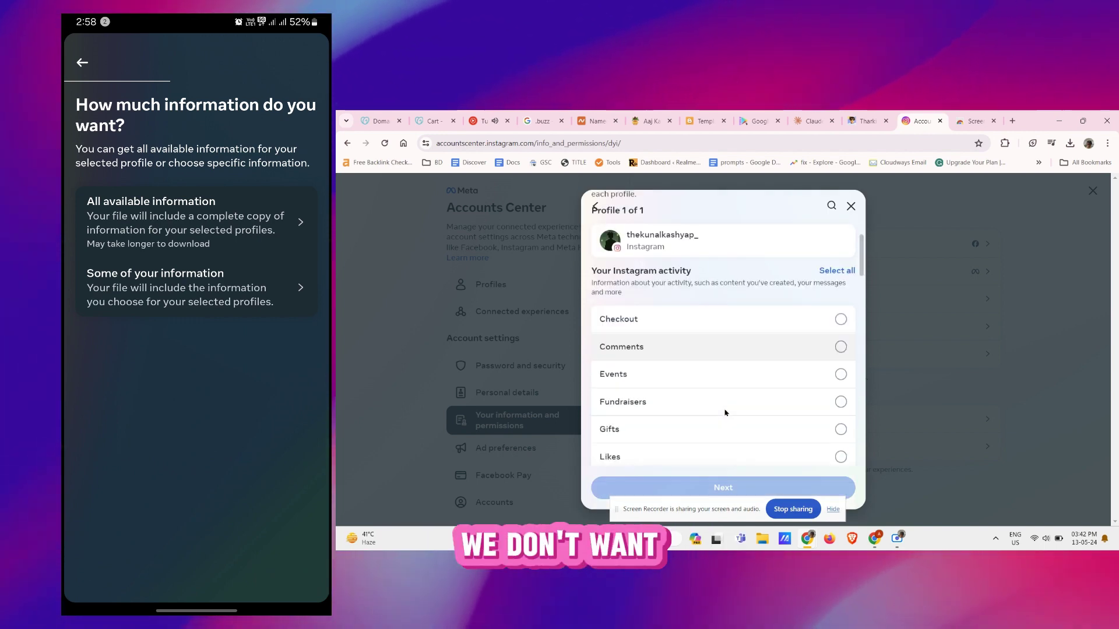
pyautogui.scroll(-4, 725, 413)
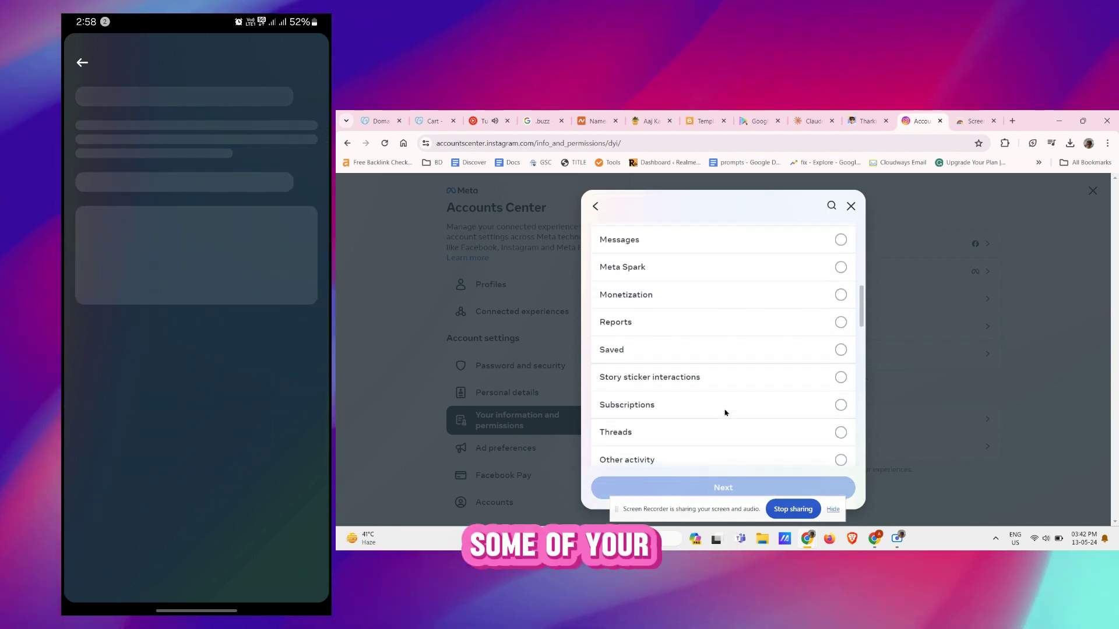
pyautogui.scroll(-5, 726, 413)
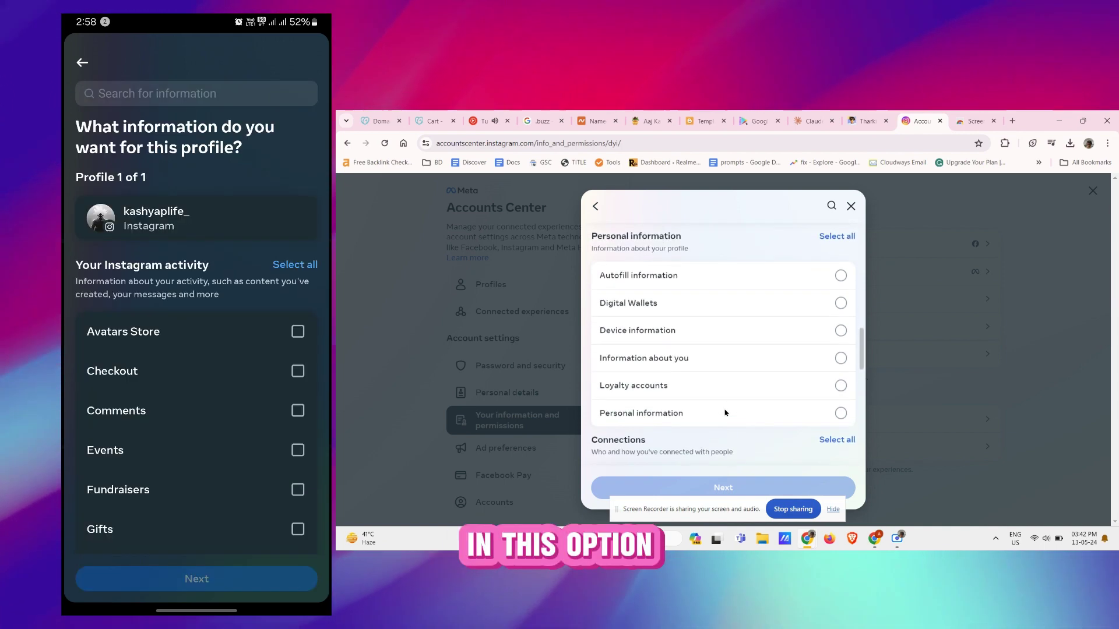
pyautogui.scroll(-1, 726, 412)
pyautogui.scroll(-3, 725, 413)
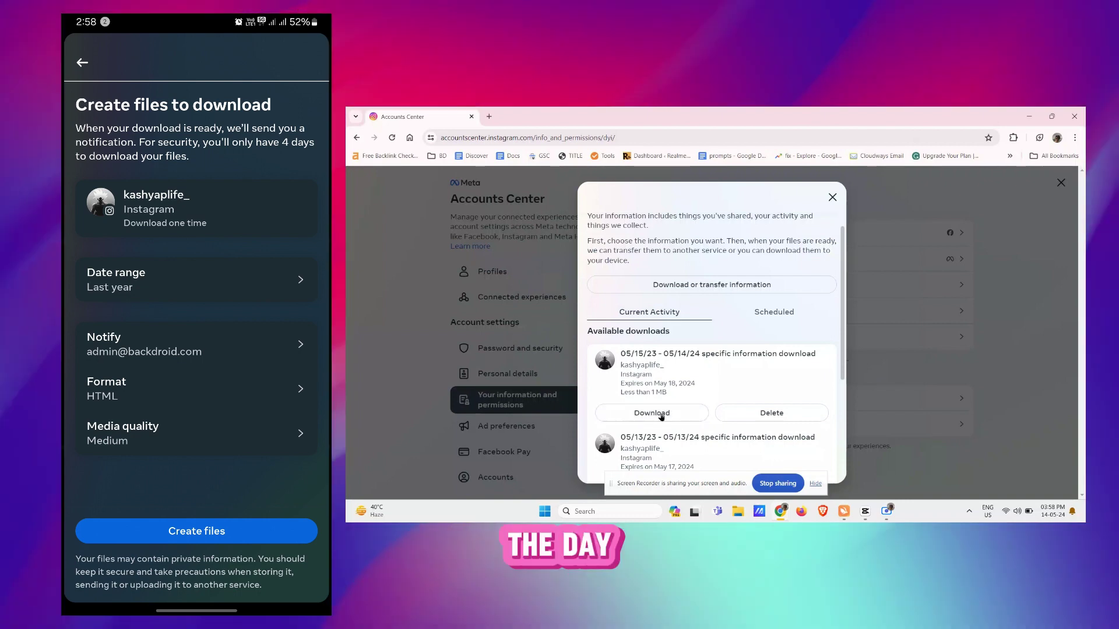
# Step: Request the ready information file and begin entering the account password
pyautogui.click(675, 413)
pyautogui.click(664, 344)
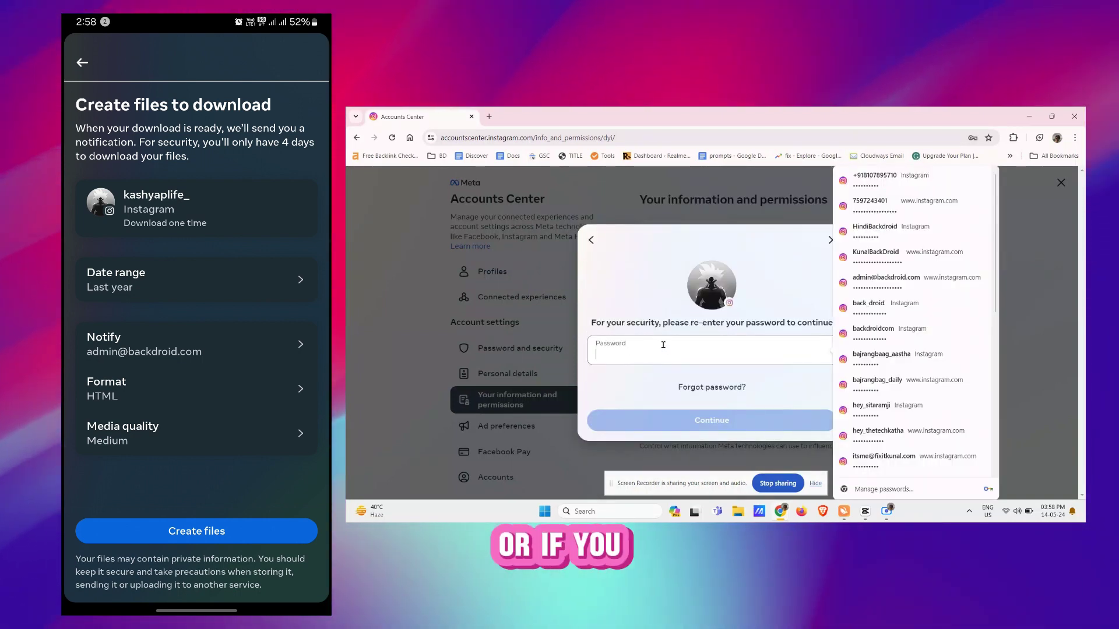
pyautogui.write('a')
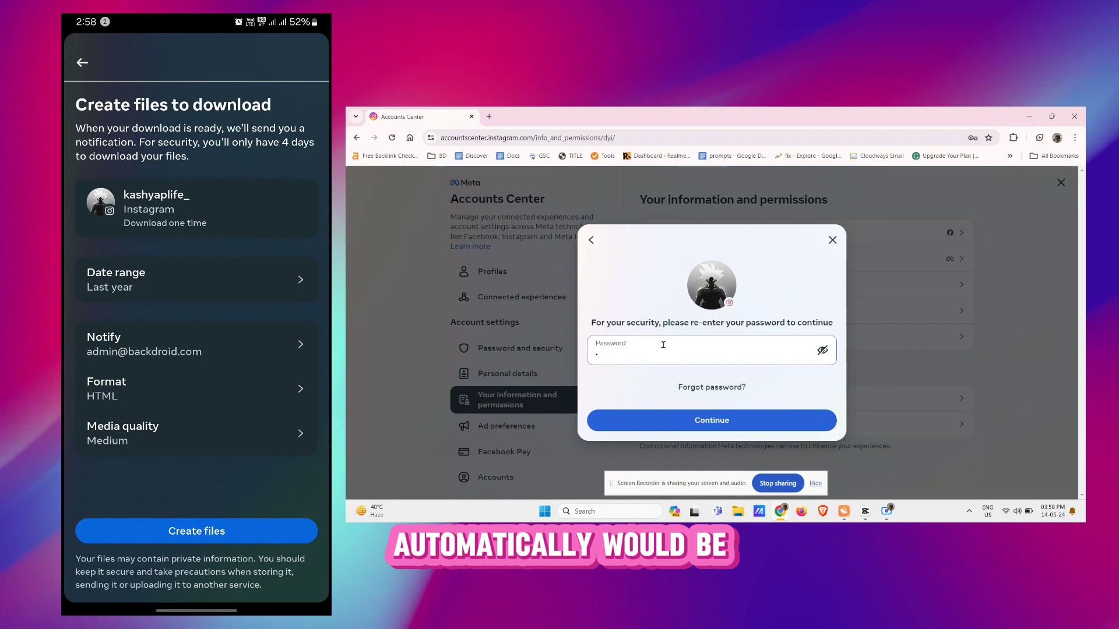
pyautogui.write('aaaaaaaa')
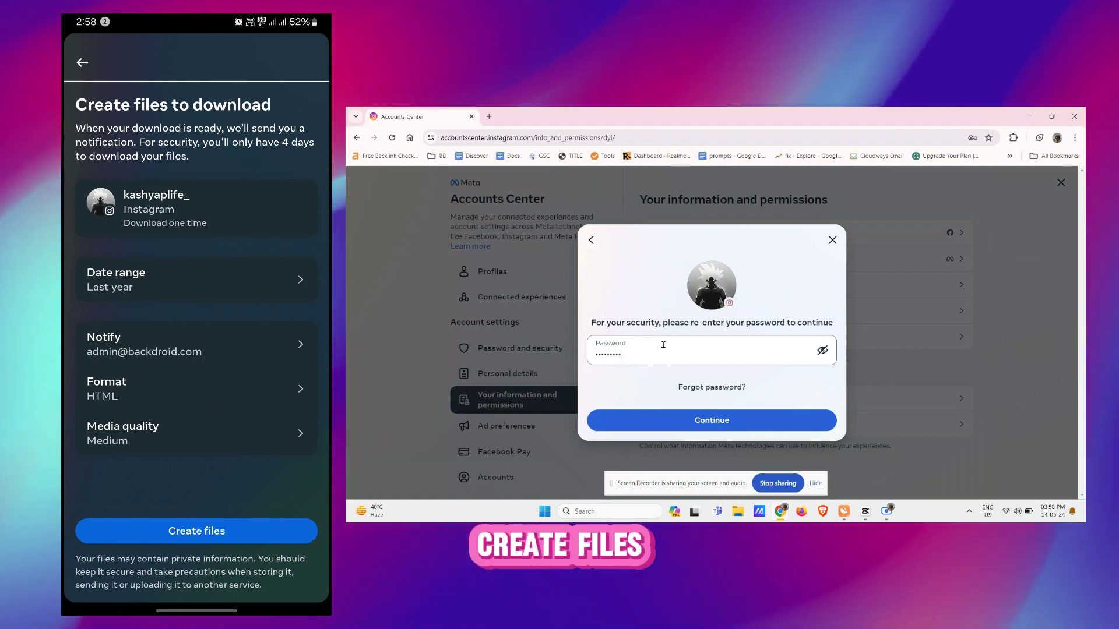
pyautogui.write('aaaaaaaa')
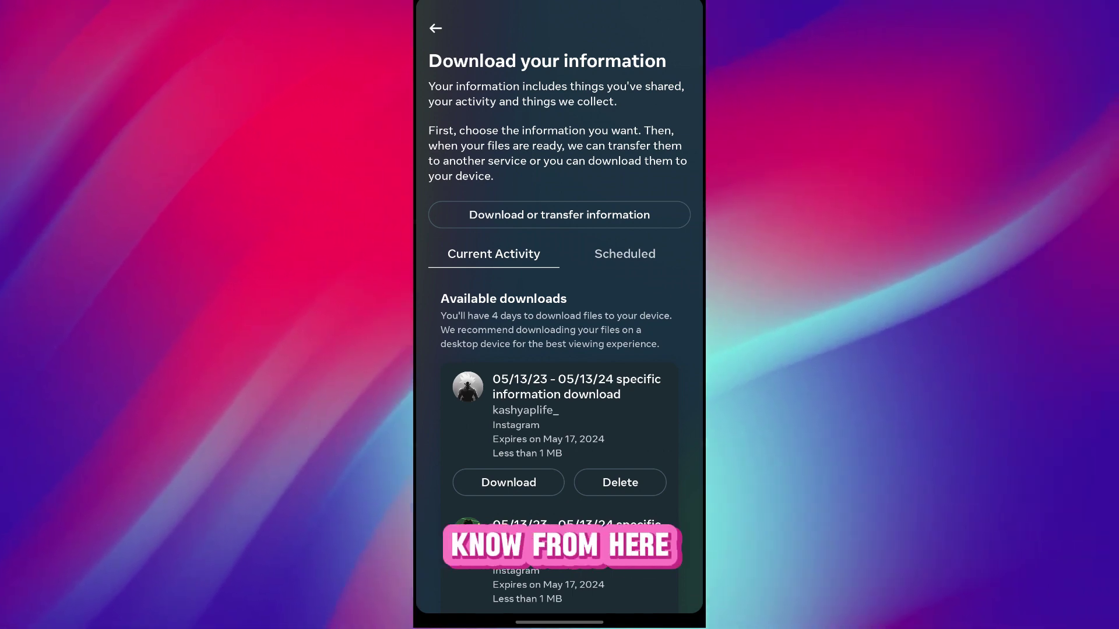
# Step: Download the ready export and re-enter the account password in the confirmation prompt
pyautogui.moveTo(619, 367); pyautogui.dragTo(635, 302)
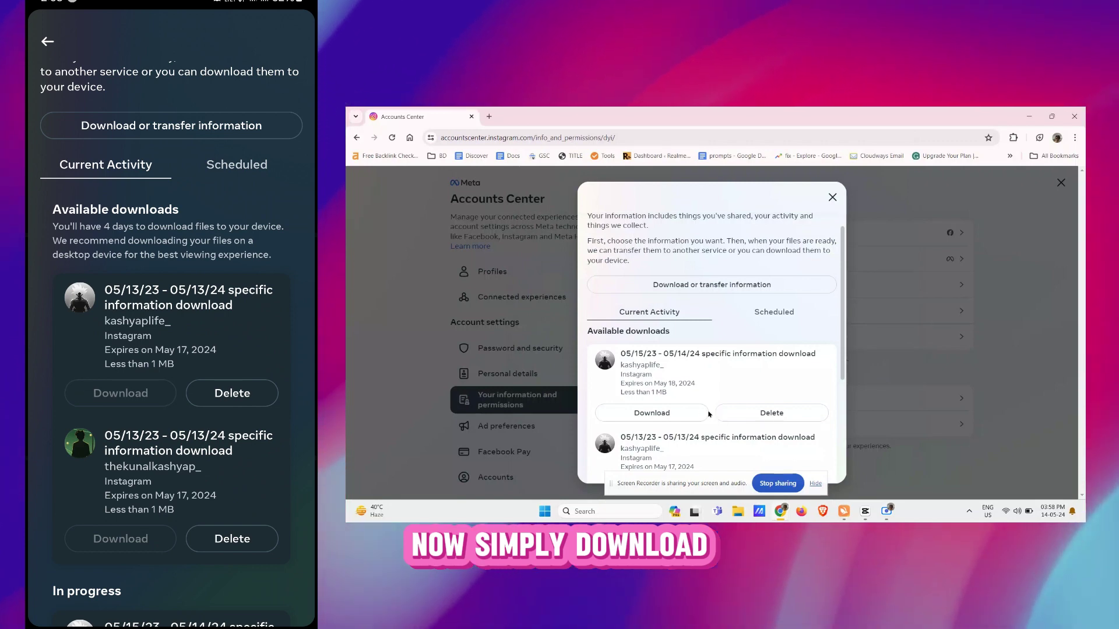
pyautogui.click(675, 413)
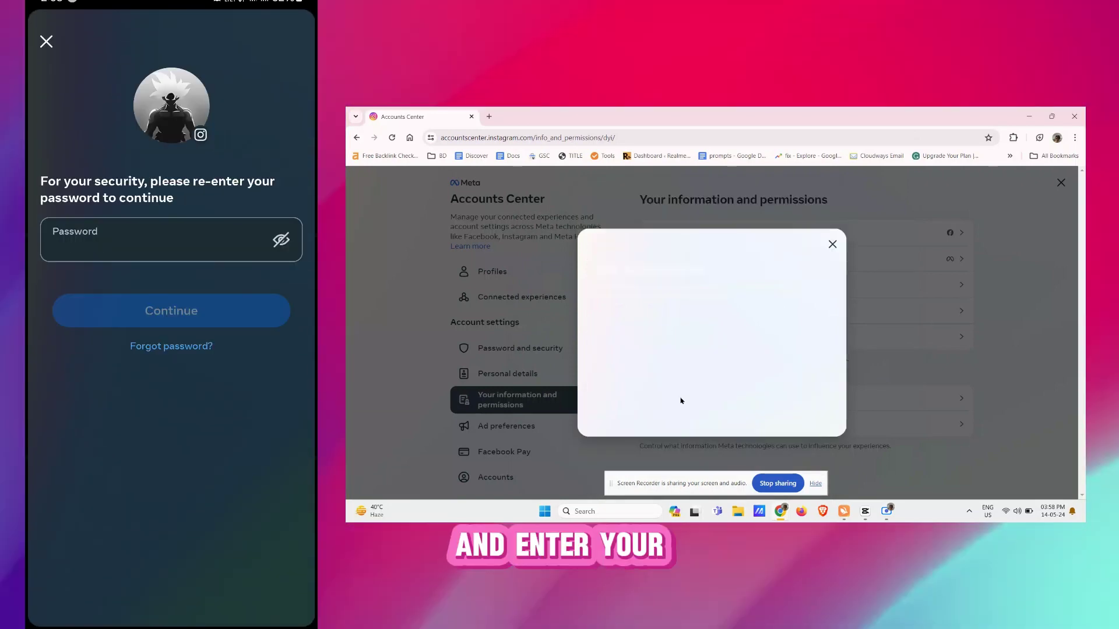
pyautogui.click(664, 346)
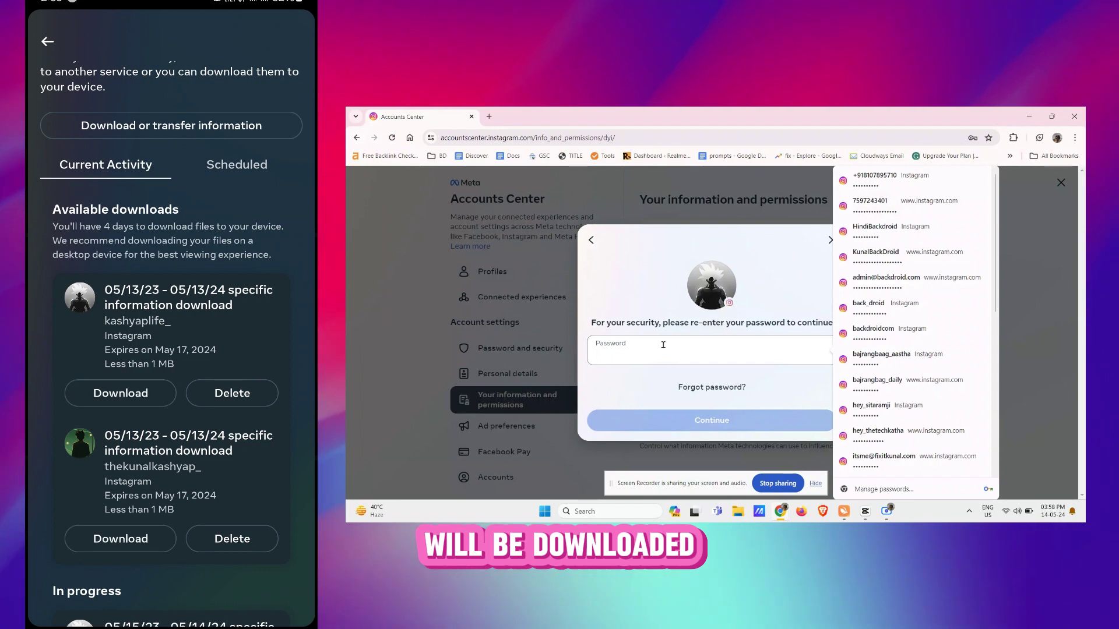
pyautogui.write('k')
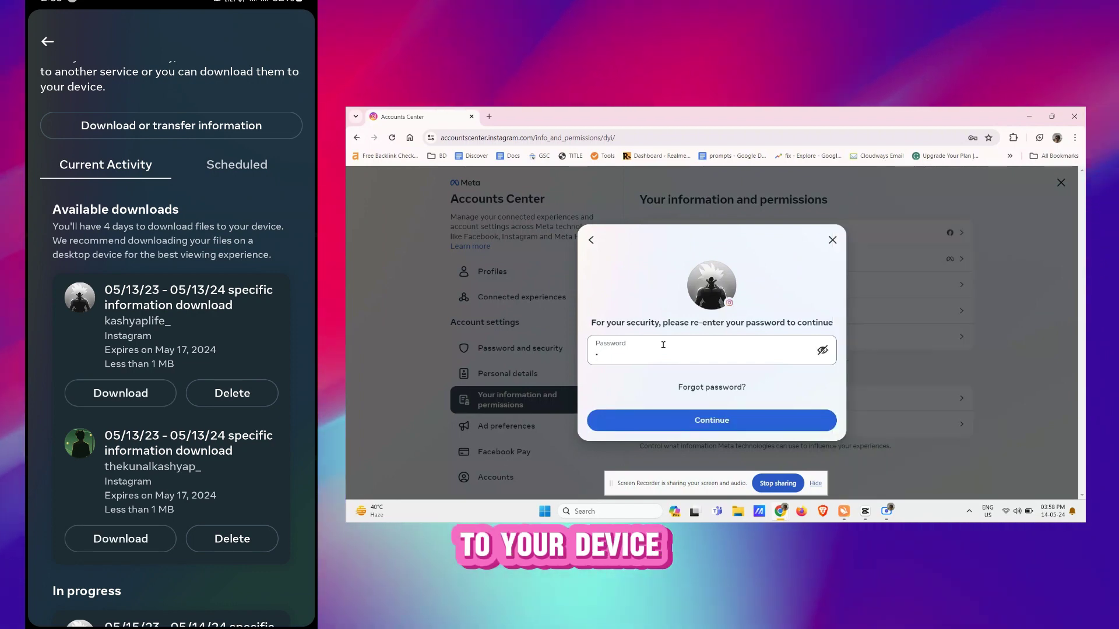
pyautogui.write('******')
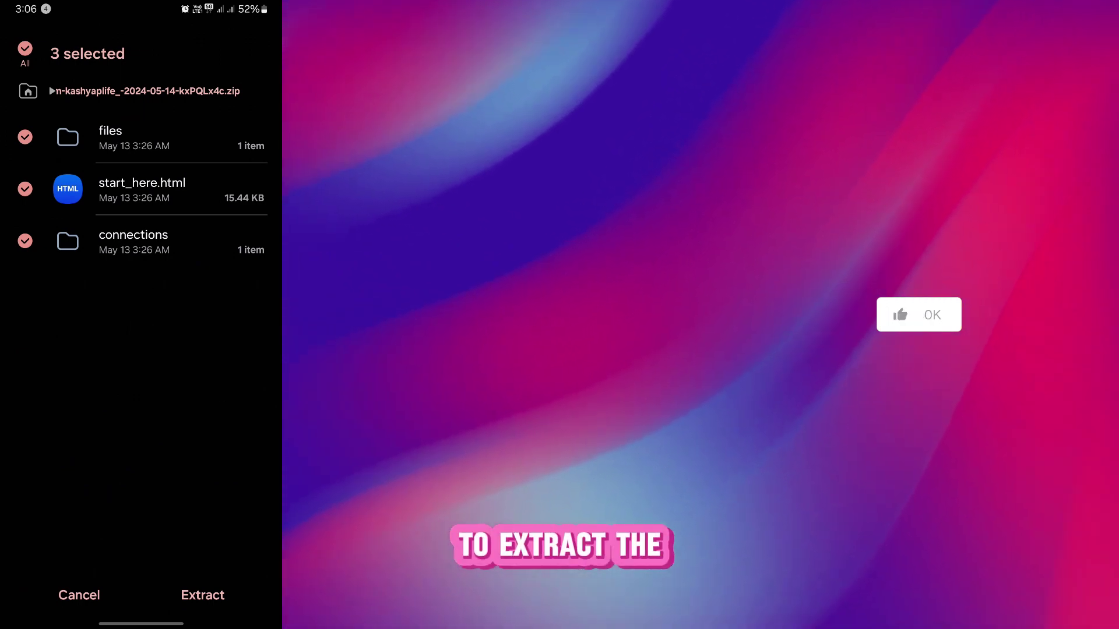
# Step: Extract the three archive items into the archive-named folder and open followers_and_following
pyautogui.click(202, 595)
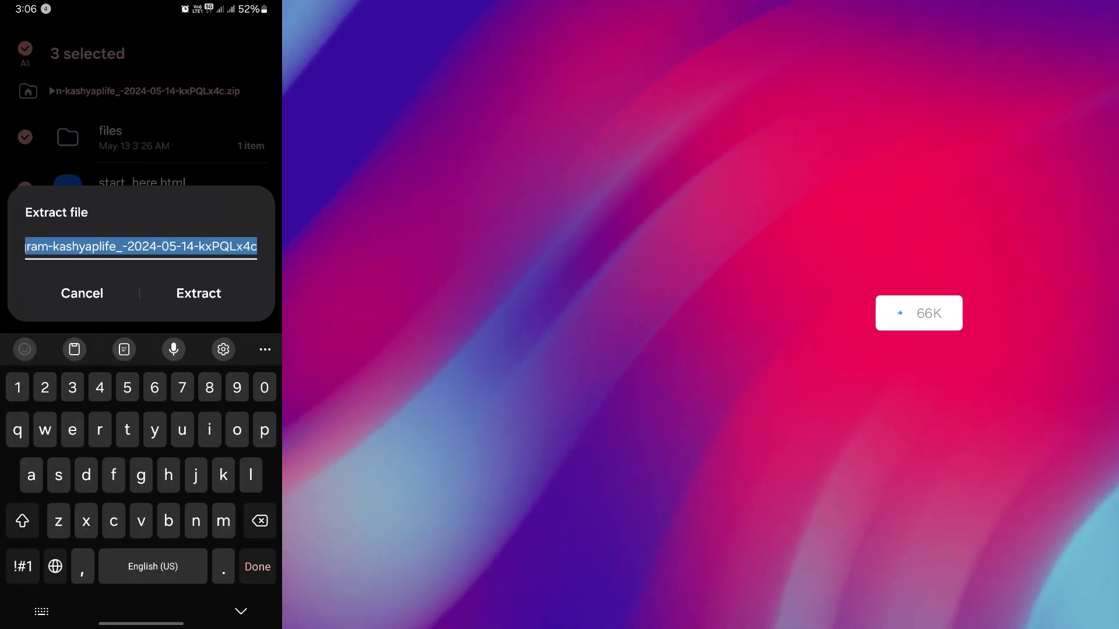
pyautogui.click(204, 292)
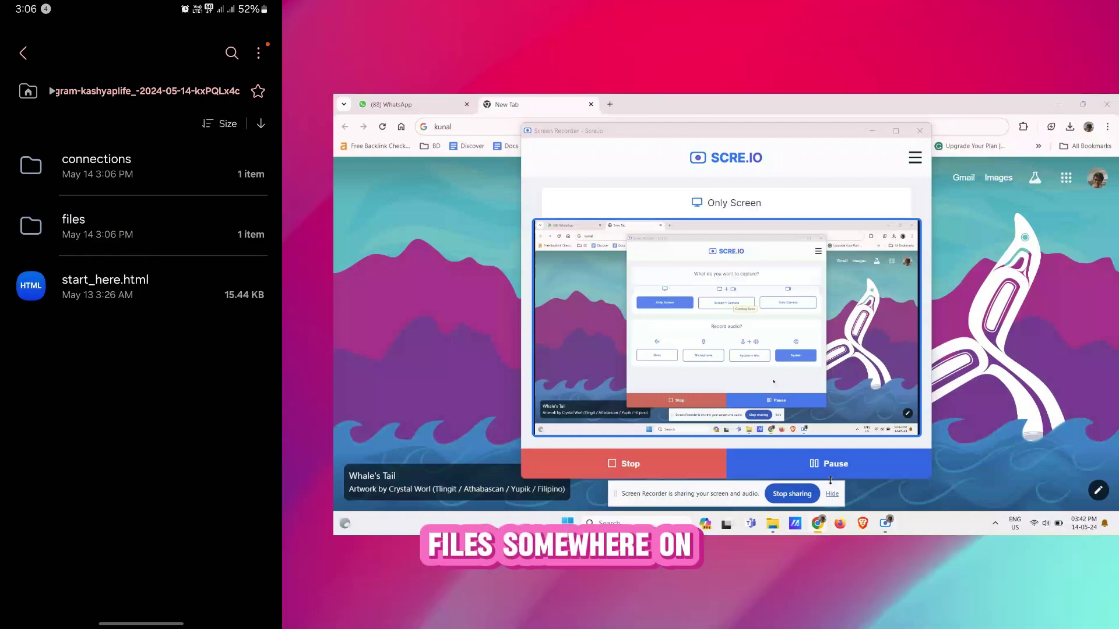
pyautogui.click(87, 403)
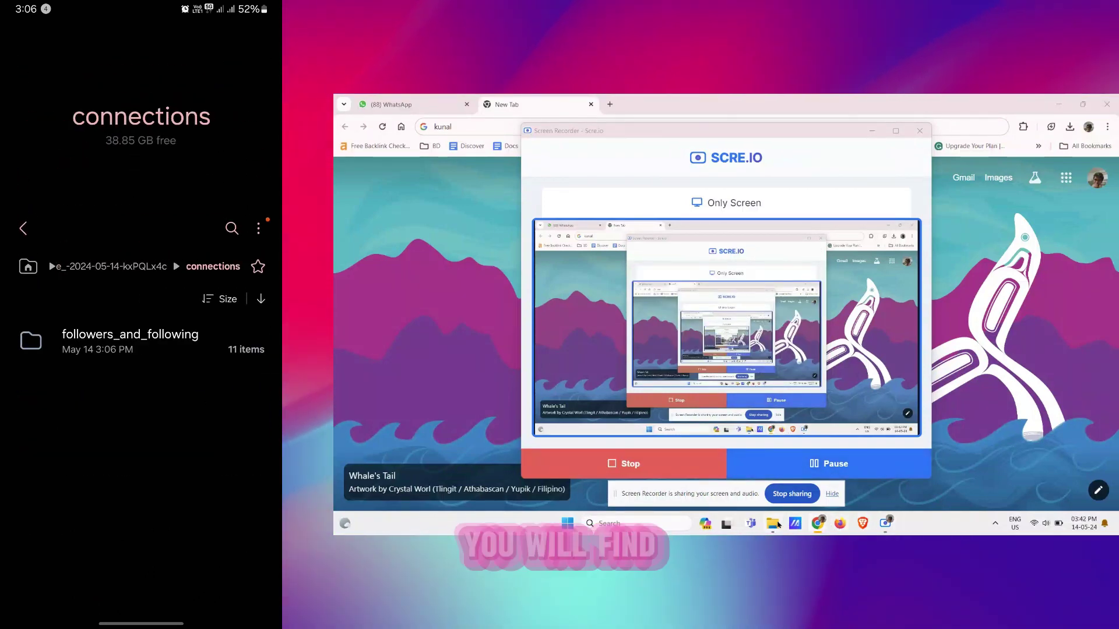
pyautogui.click(185, 352)
pyautogui.click(778, 523)
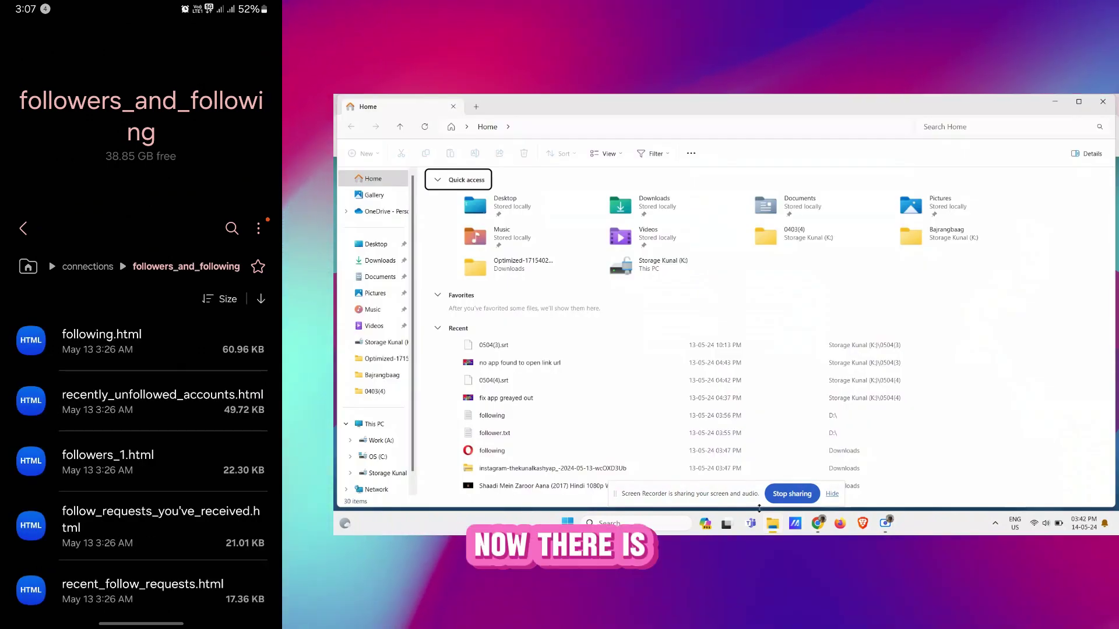
# Step: On the computer, open the downloaded Instagram archive's followers_and_following folder in Downloads
pyautogui.scroll(-3, 141, 408)
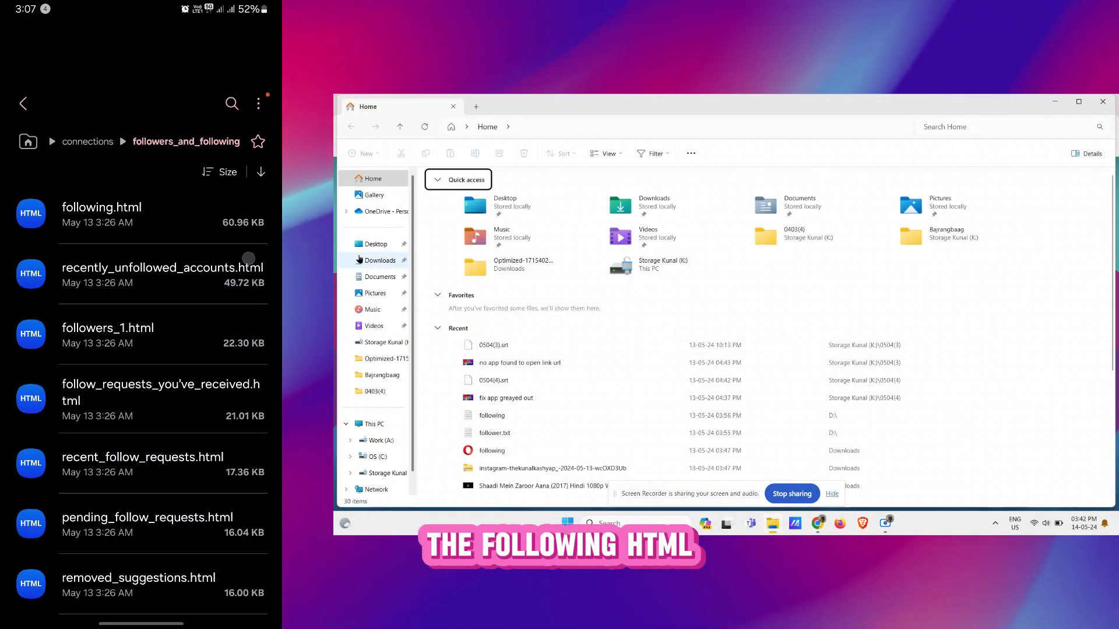
pyautogui.click(360, 260)
pyautogui.scroll(-3, 141, 408)
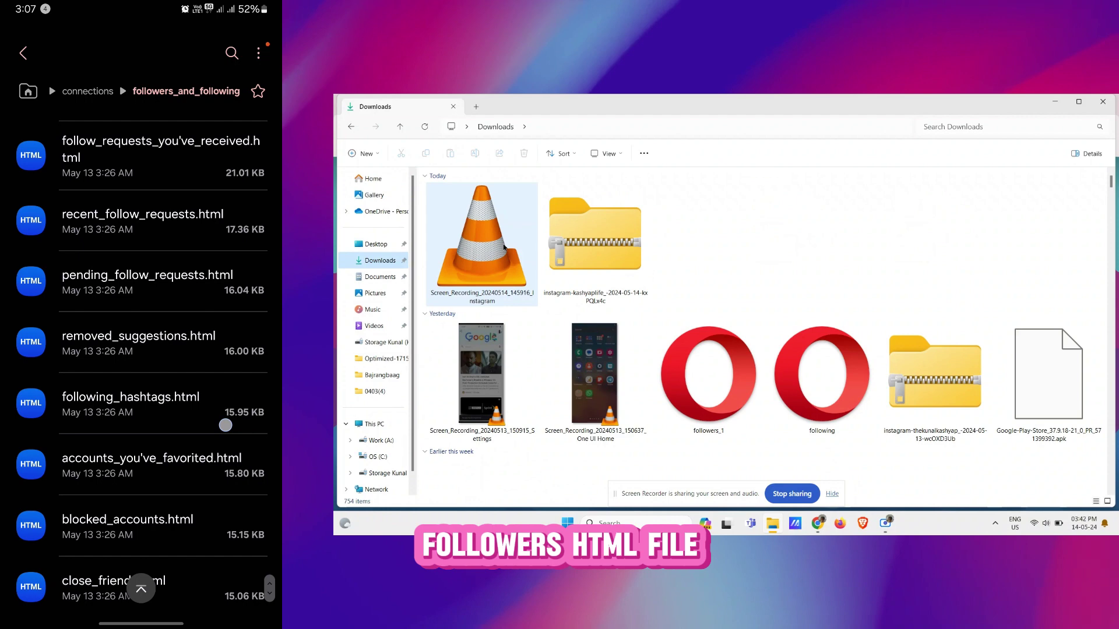
pyautogui.scroll(2, 141, 408)
pyautogui.scroll(5, 141, 350)
pyautogui.doubleClick(566, 240)
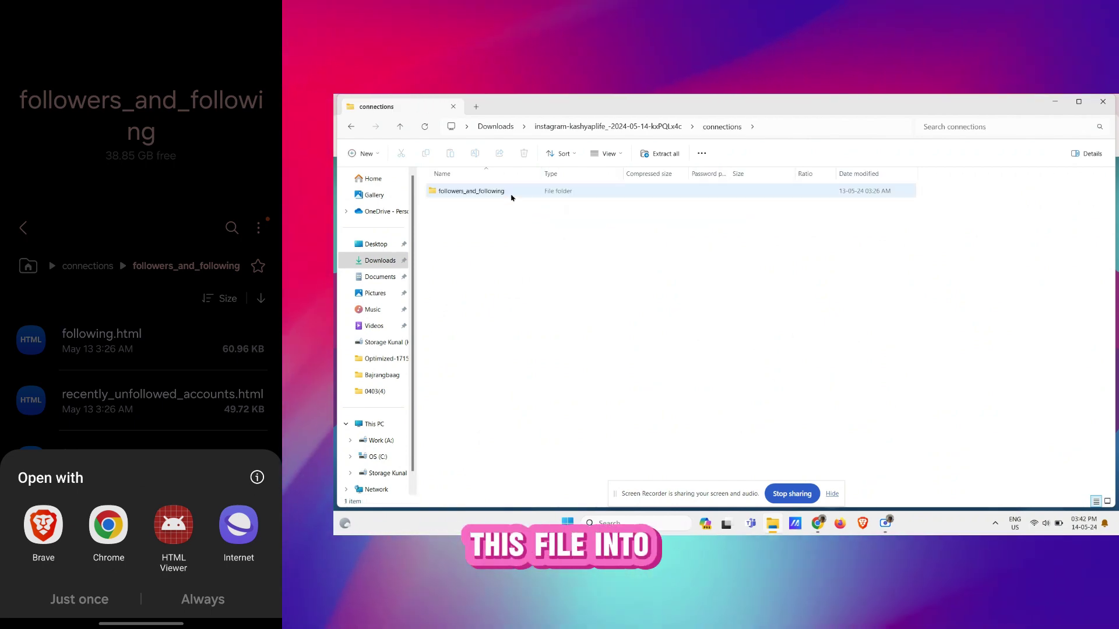
pyautogui.doubleClick(512, 198)
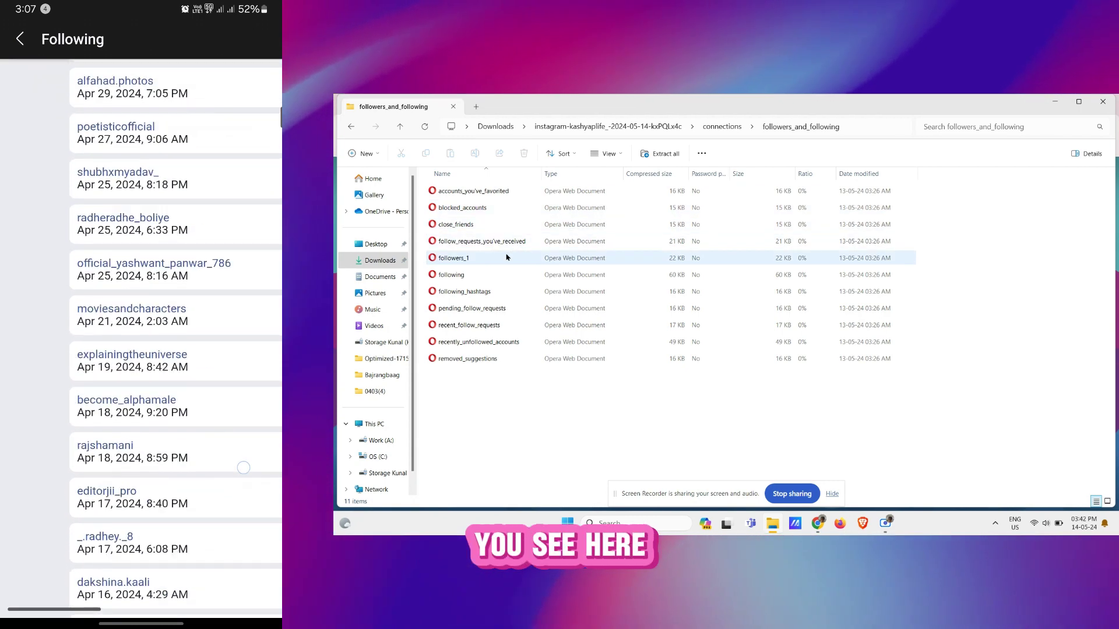
# Step: Open followers_1 and the following file in the browser
pyautogui.click(506, 257)
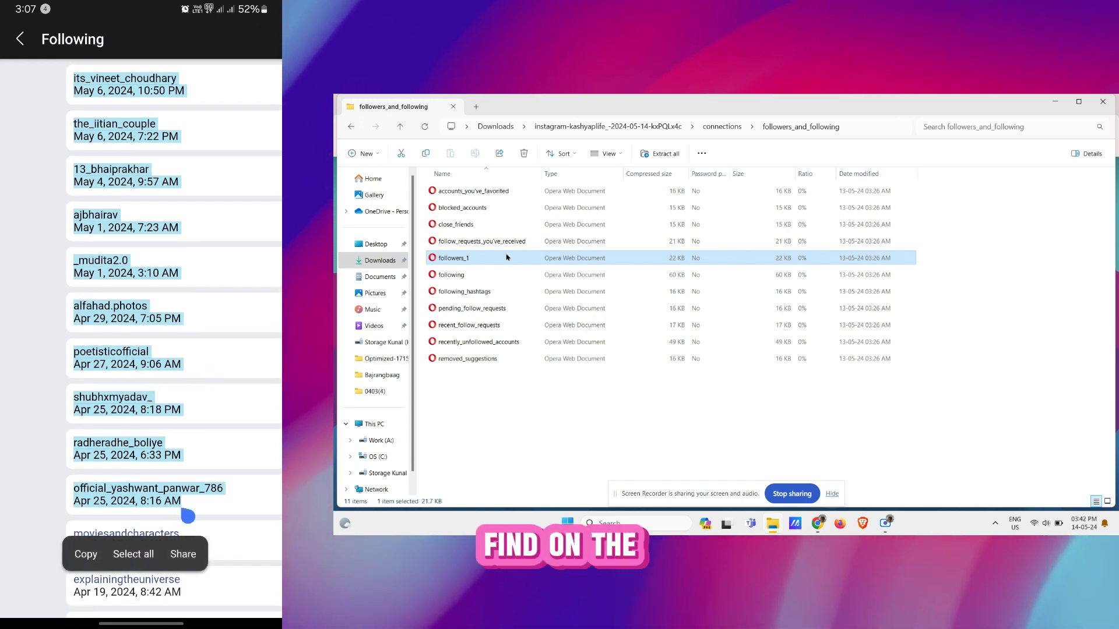
pyautogui.doubleClick(506, 257)
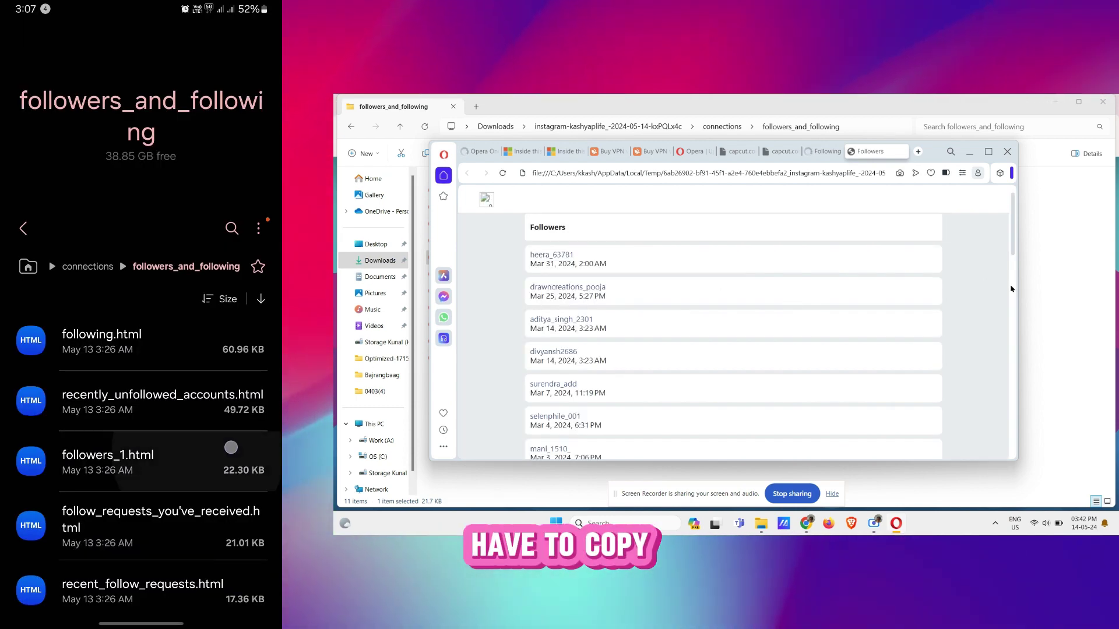
pyautogui.click(1045, 277)
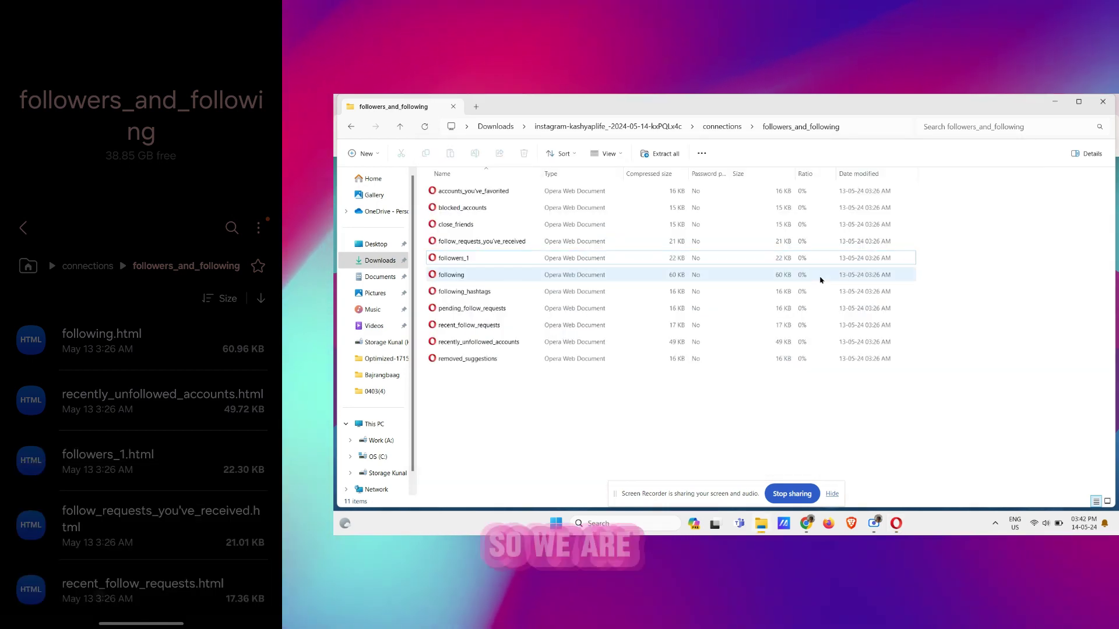
pyautogui.doubleClick(750, 275)
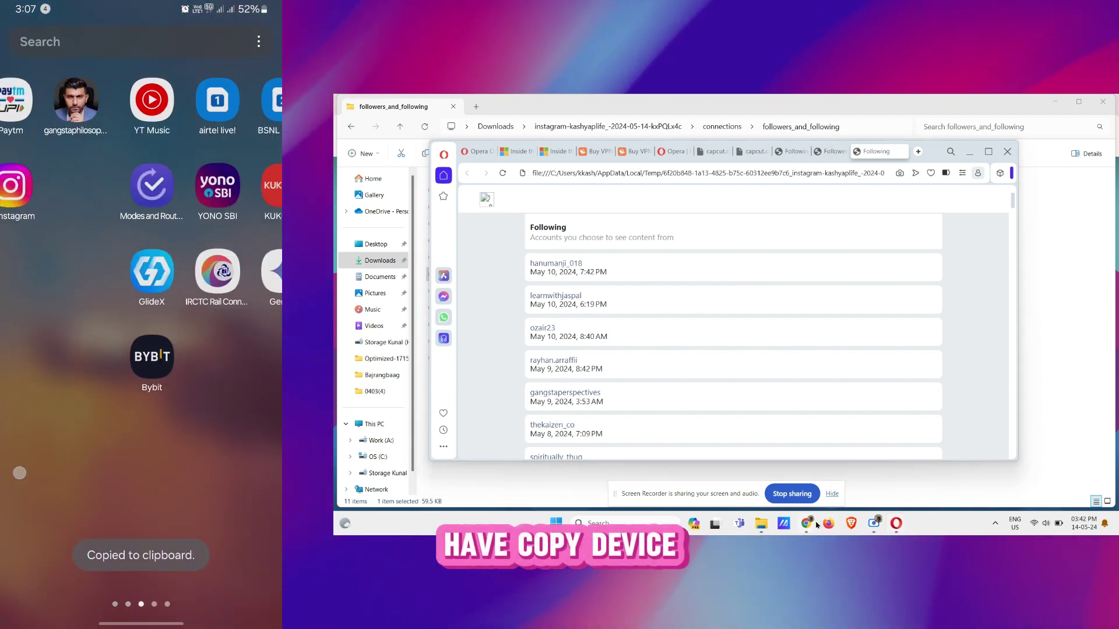
pyautogui.moveTo(816, 525)
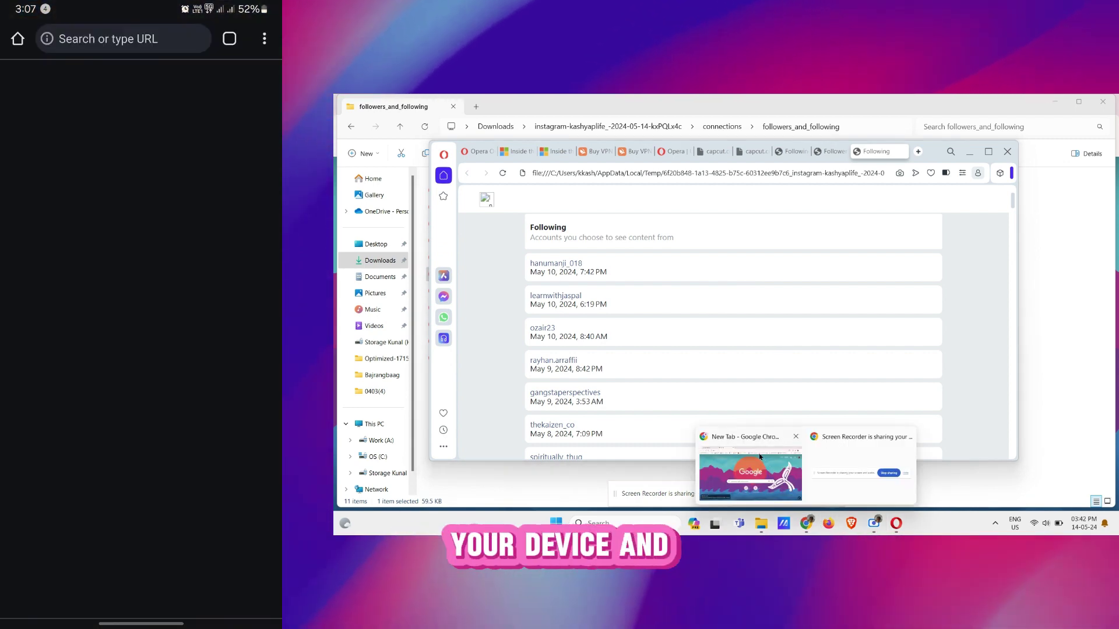
pyautogui.click(760, 457)
pyautogui.write('kunal')
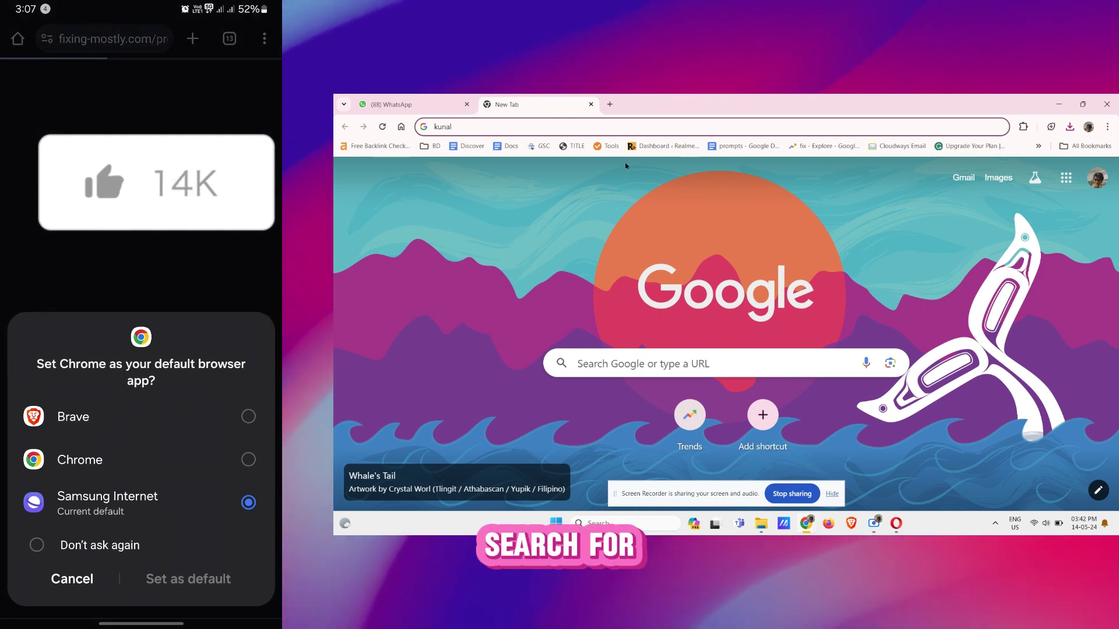
pyautogui.hotkey('ctrl', 'a')
pyautogui.write('w')
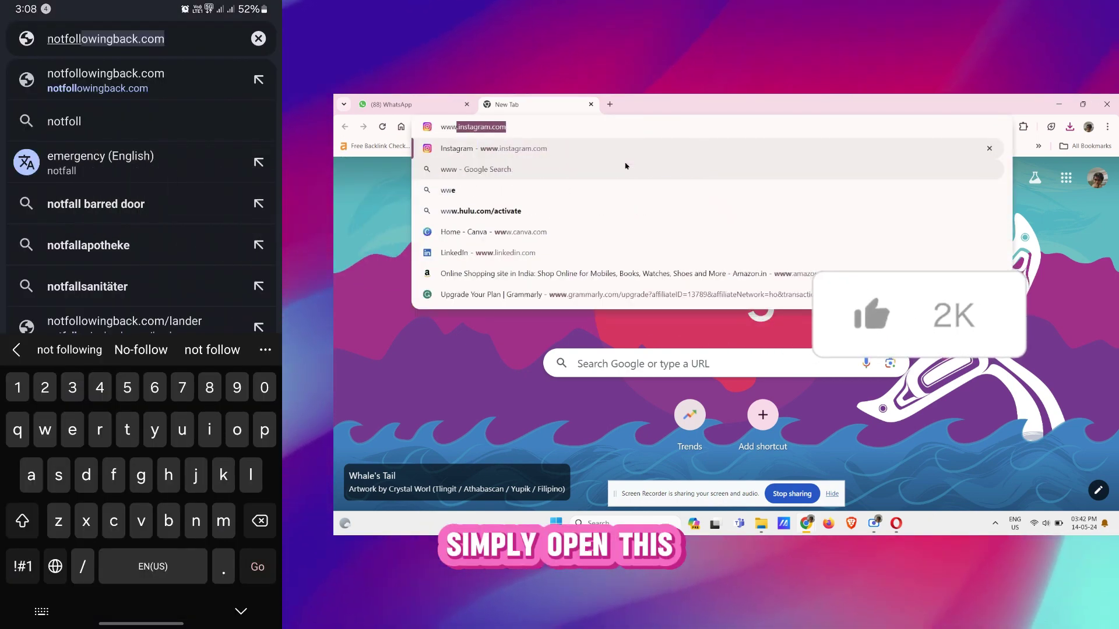
pyautogui.click(138, 97)
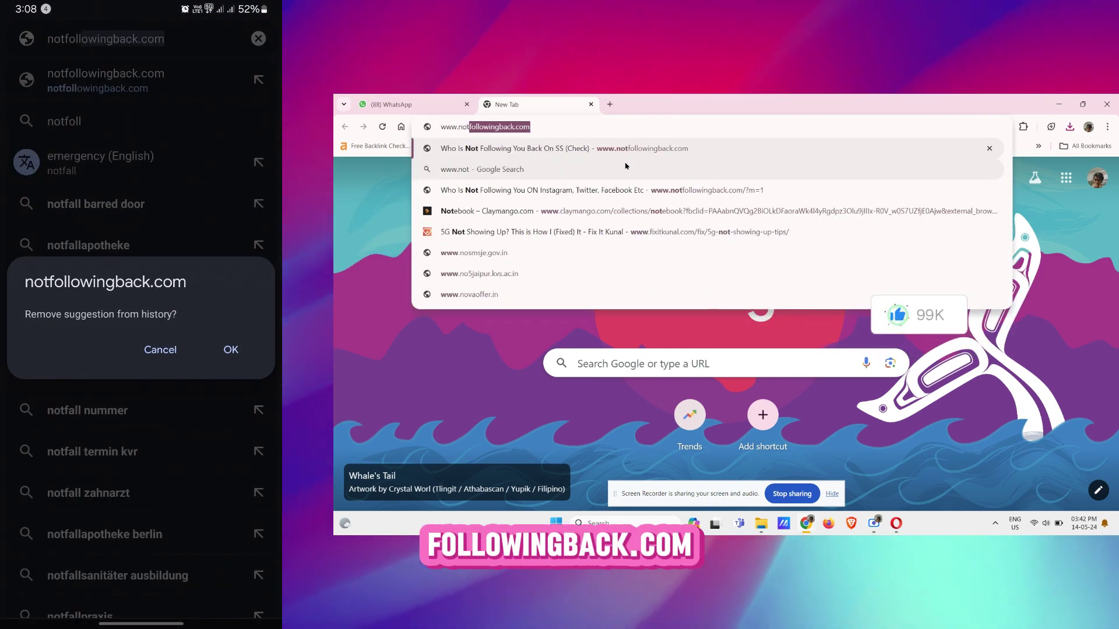
pyautogui.write('o')
pyautogui.press('BackSpace')
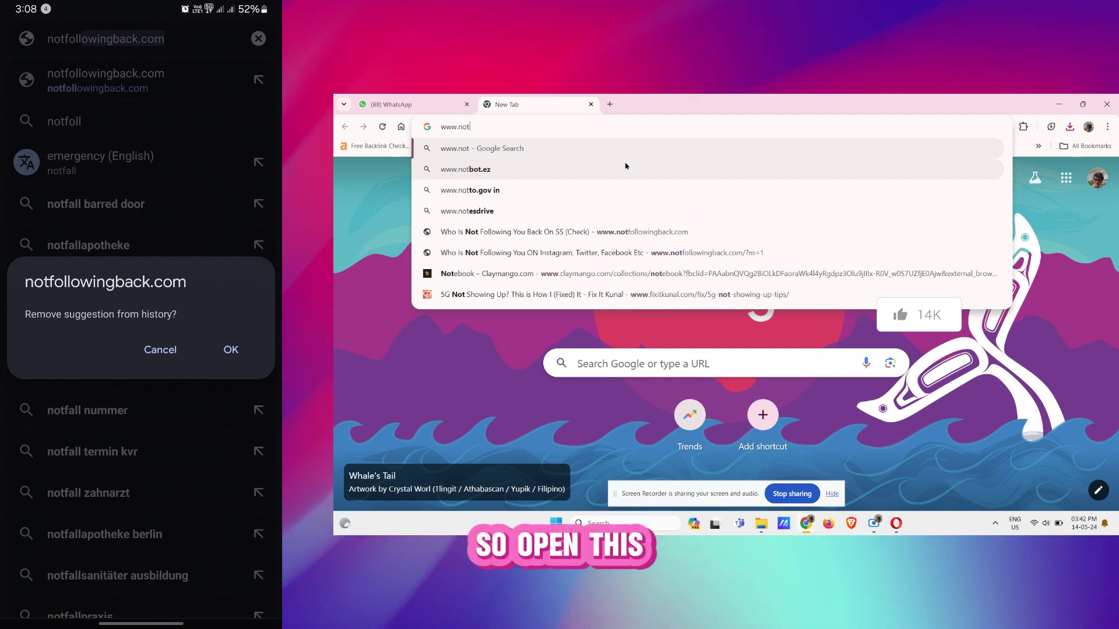
pyautogui.press('BackSpace')
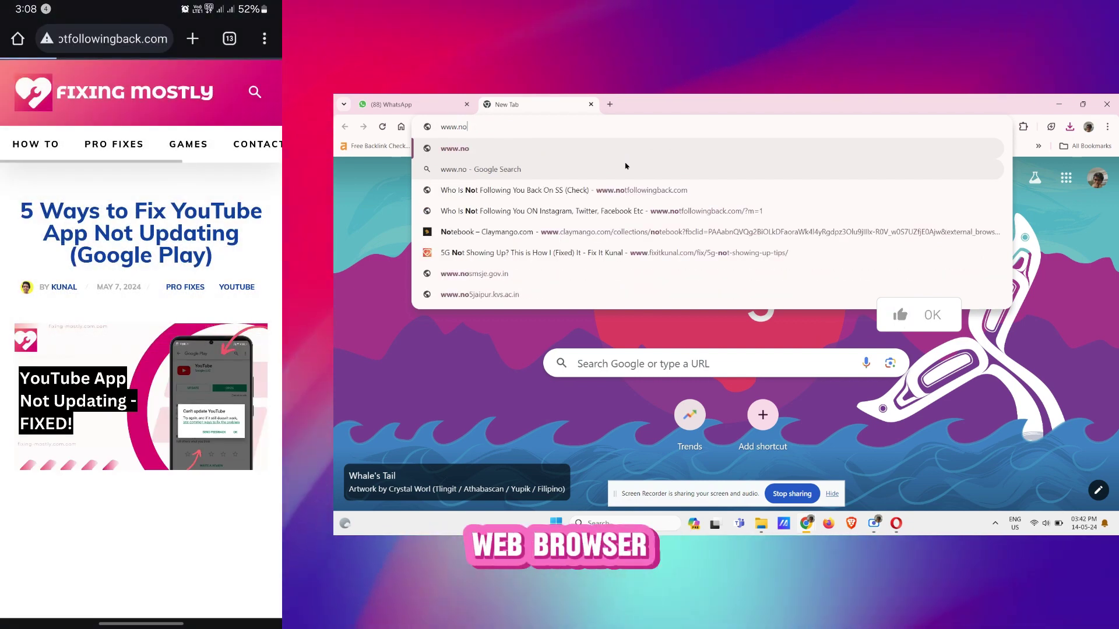
pyautogui.write('tfoll')
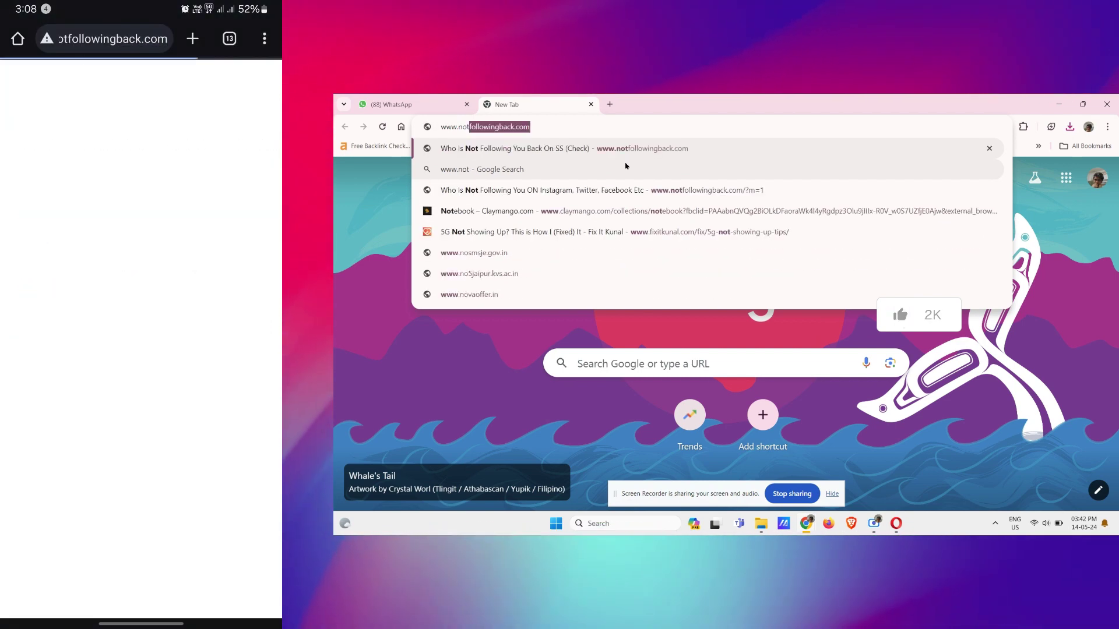
pyautogui.write('o')
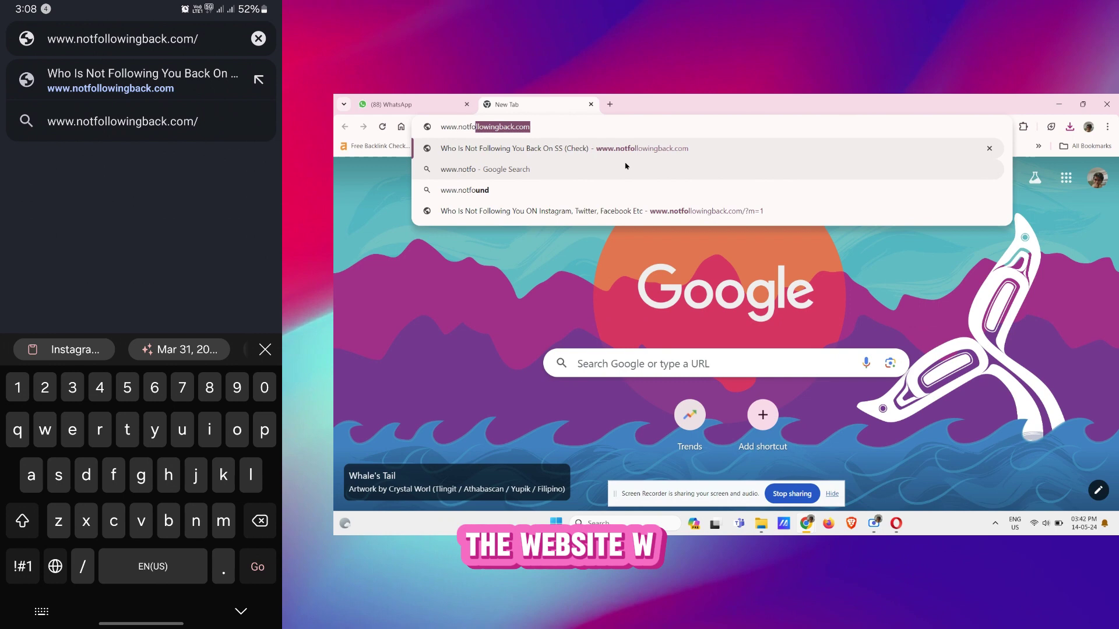
pyautogui.press('Return')
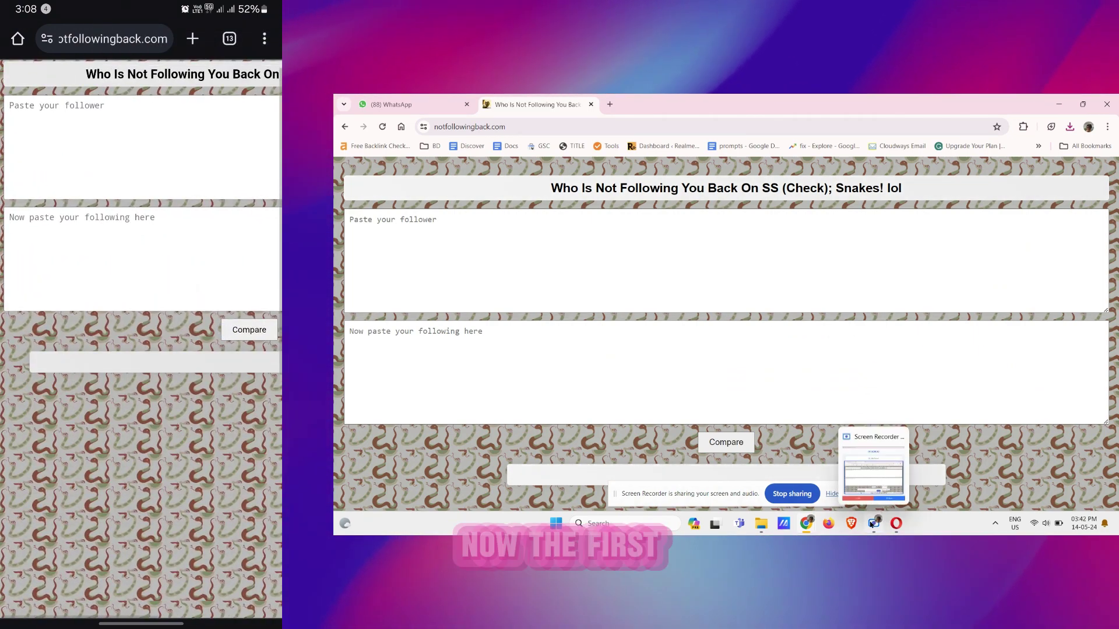
# Step: Copy the Instagram export page and paste the followers list into notfollowingback.com's follower box
pyautogui.click(894, 524)
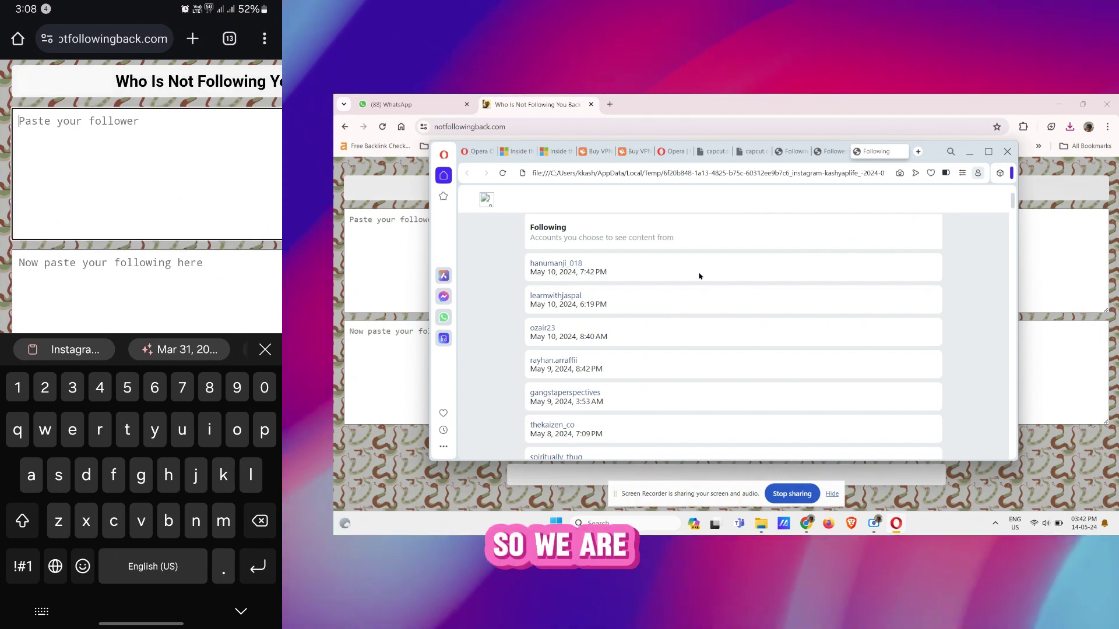
pyautogui.hotkey('ctrl', 'a')
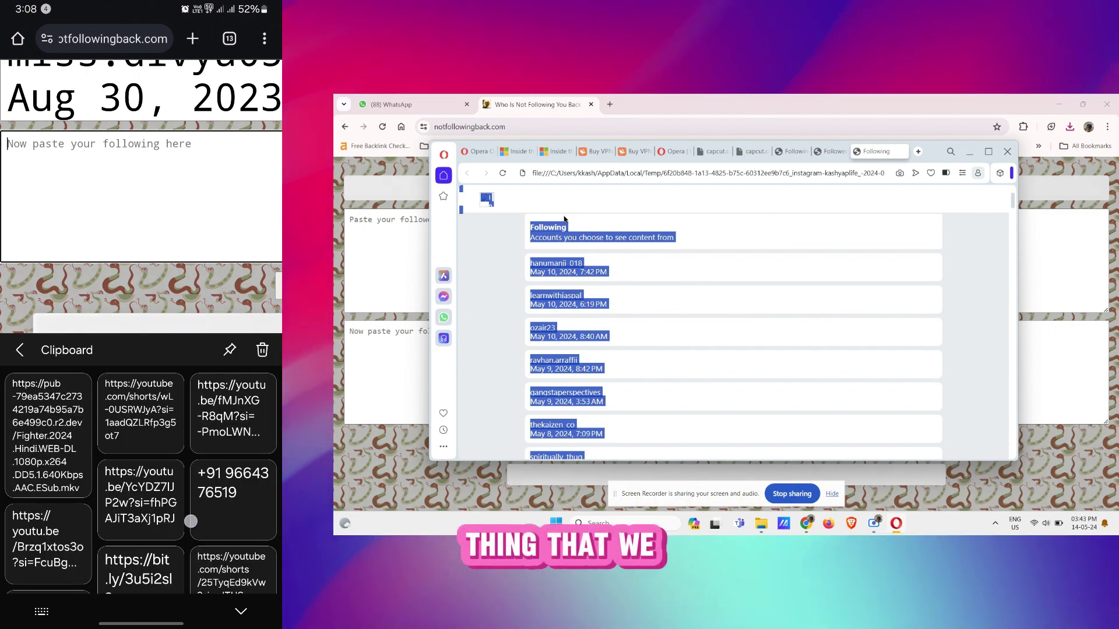
pyautogui.click(405, 353)
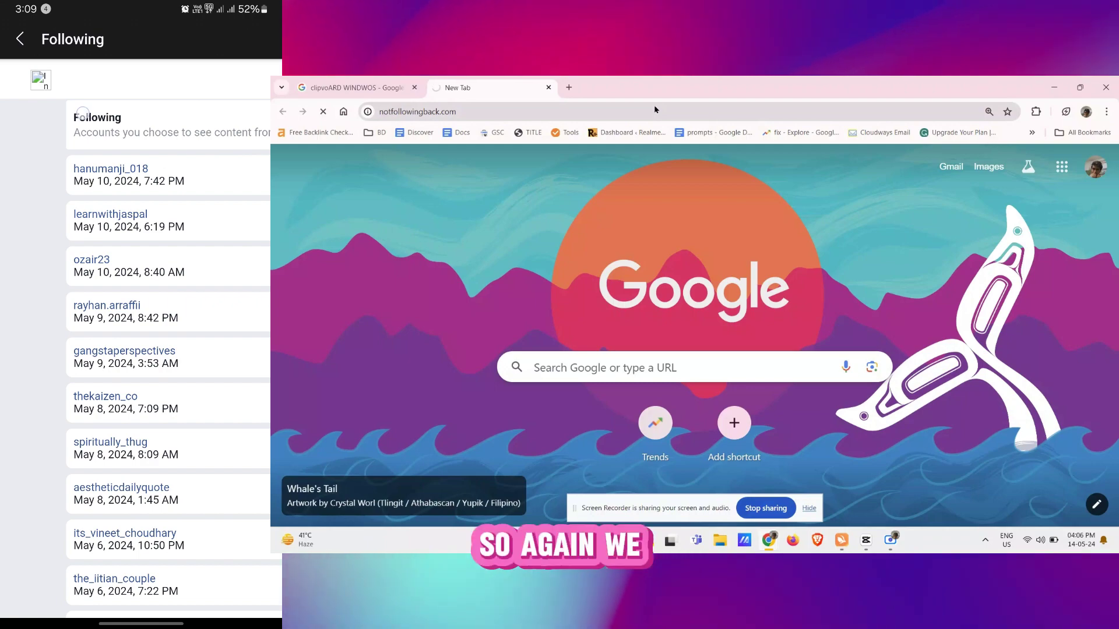
pyautogui.press('super+v')
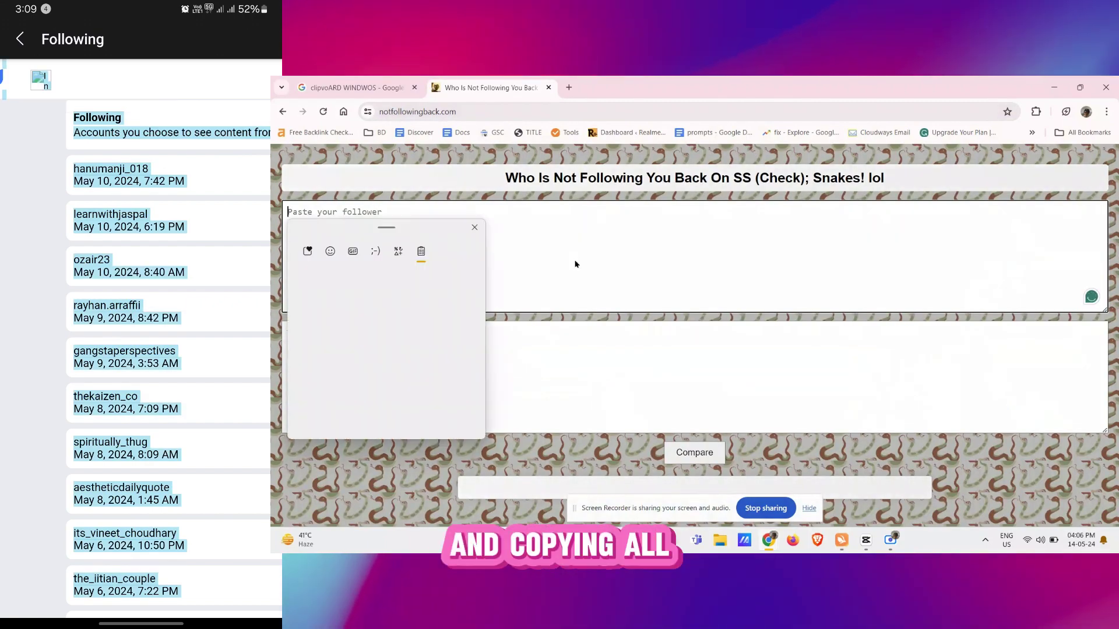
pyautogui.click(387, 313)
pyautogui.scroll(10, 438, 247)
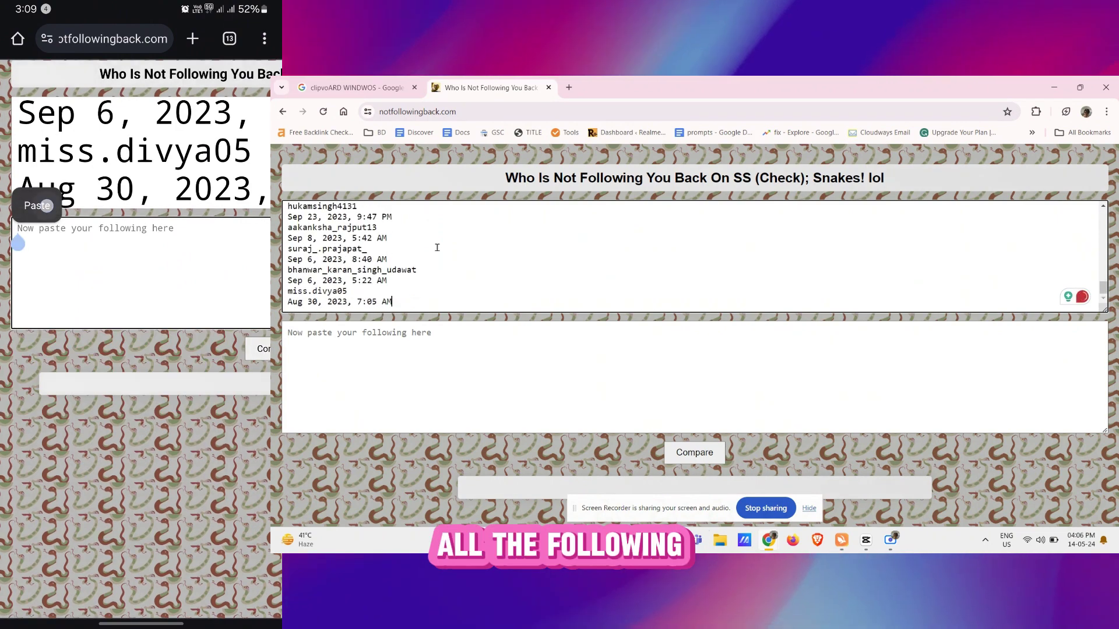
pyautogui.scroll(15, 437, 248)
pyautogui.click(356, 244)
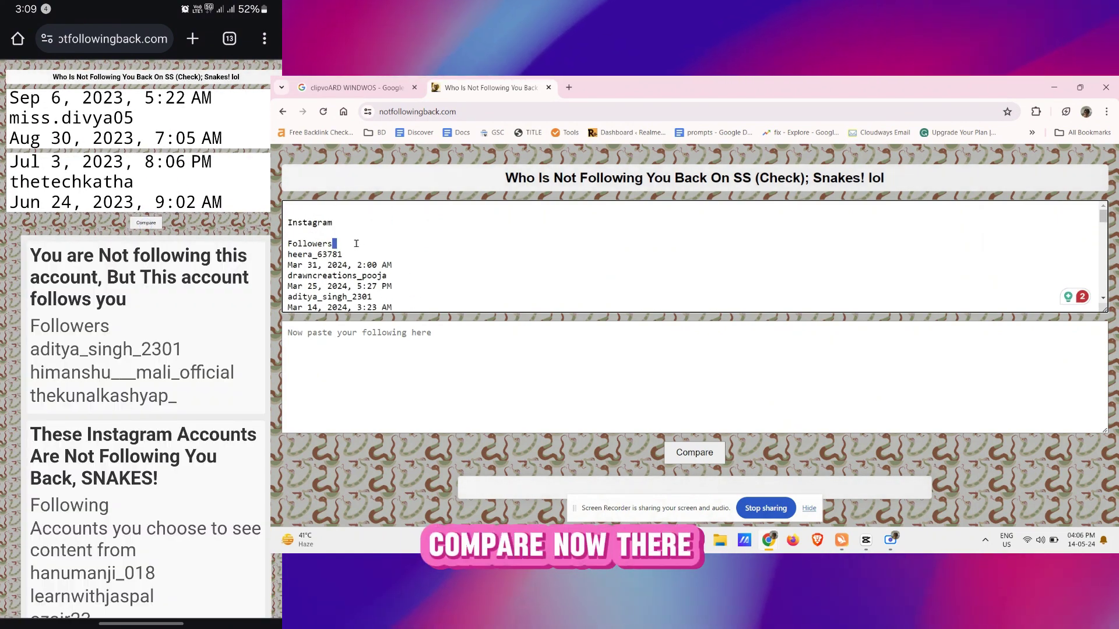
# Step: Paste the copied Instagram following list into the 'Now paste your following here' box
pyautogui.click(380, 352)
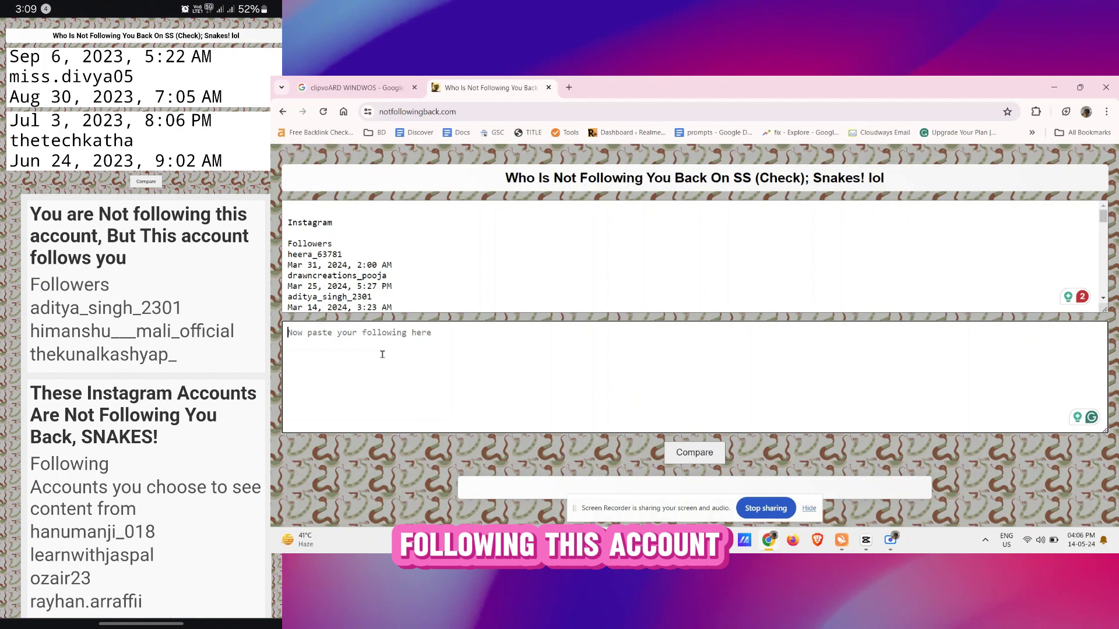
pyautogui.press('super+v')
pyautogui.click(382, 246)
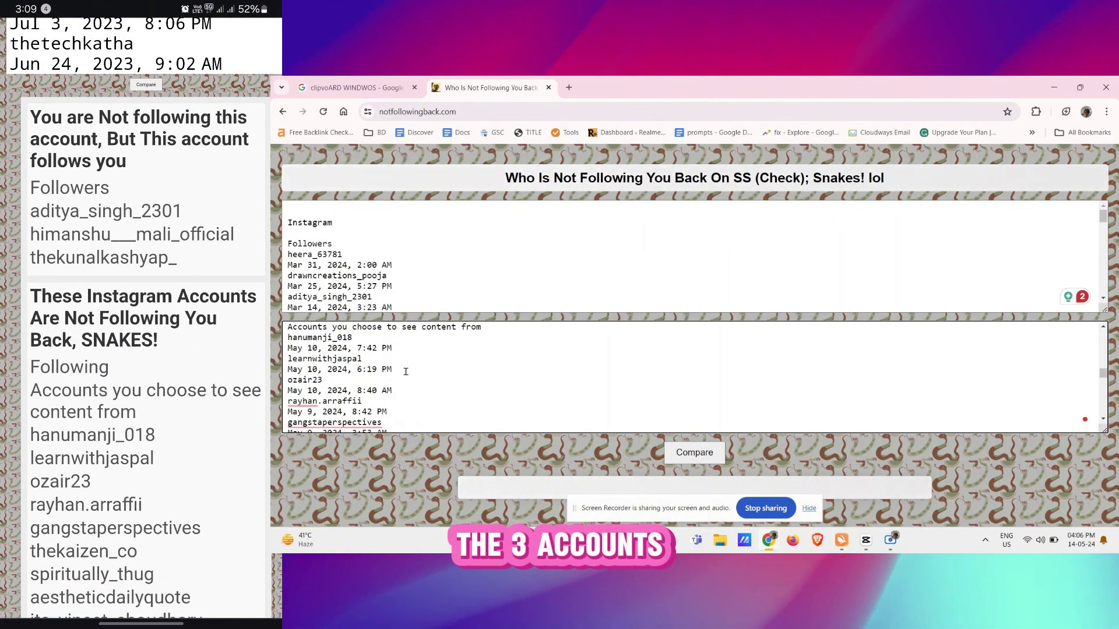
pyautogui.scroll(-5, 406, 371)
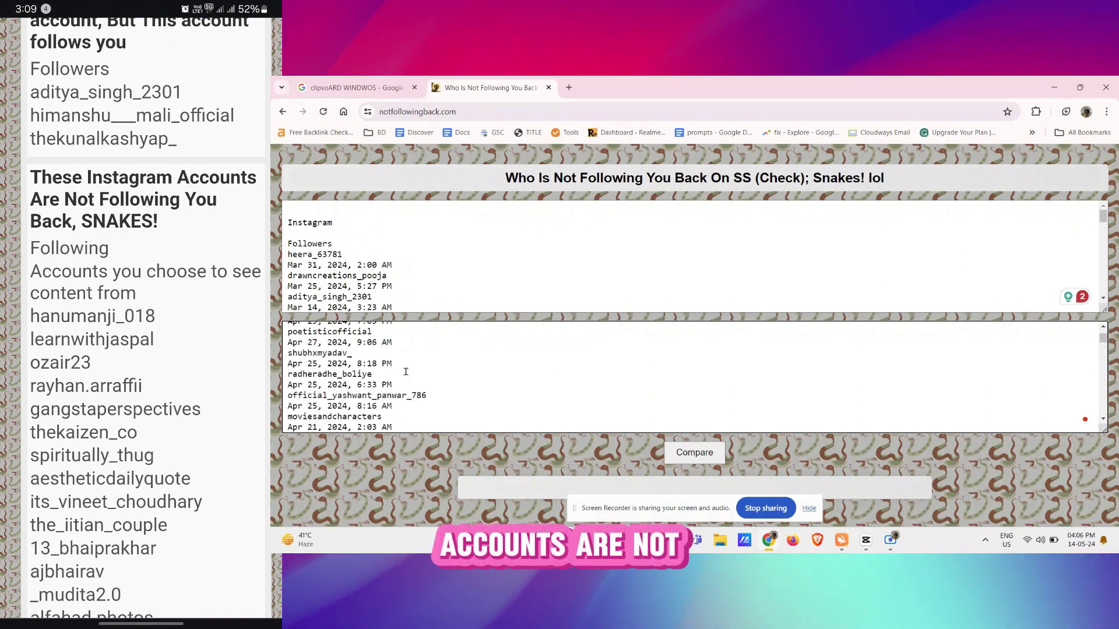
pyautogui.doubleClick(321, 365)
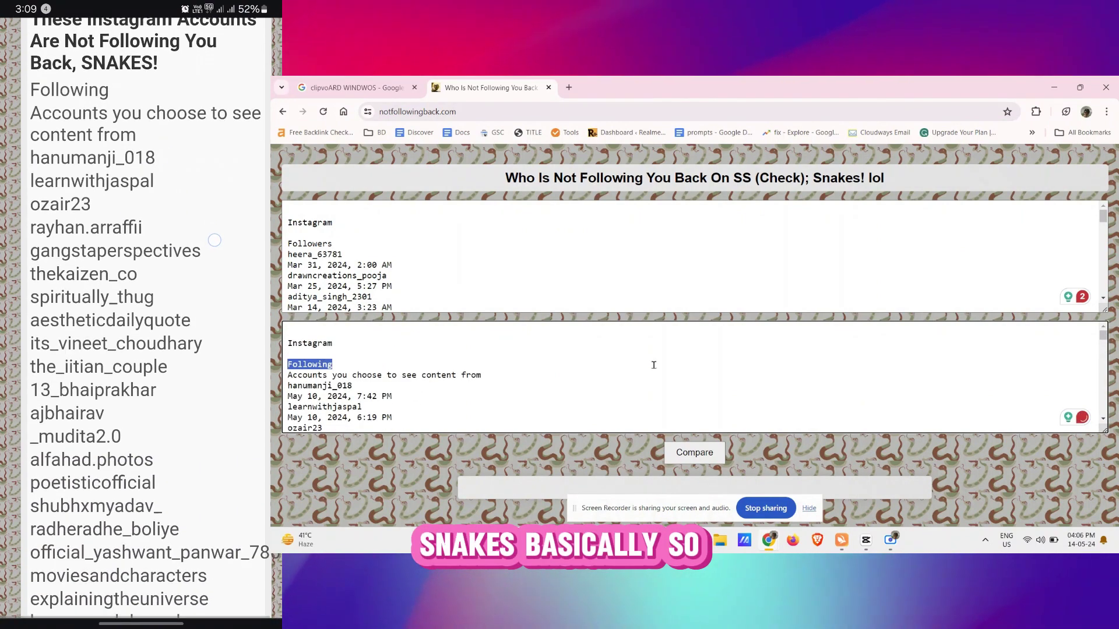
# Step: Compare the lists and review the results, including the accounts not following back
pyautogui.click(695, 452)
pyautogui.scroll(-5, 694, 423)
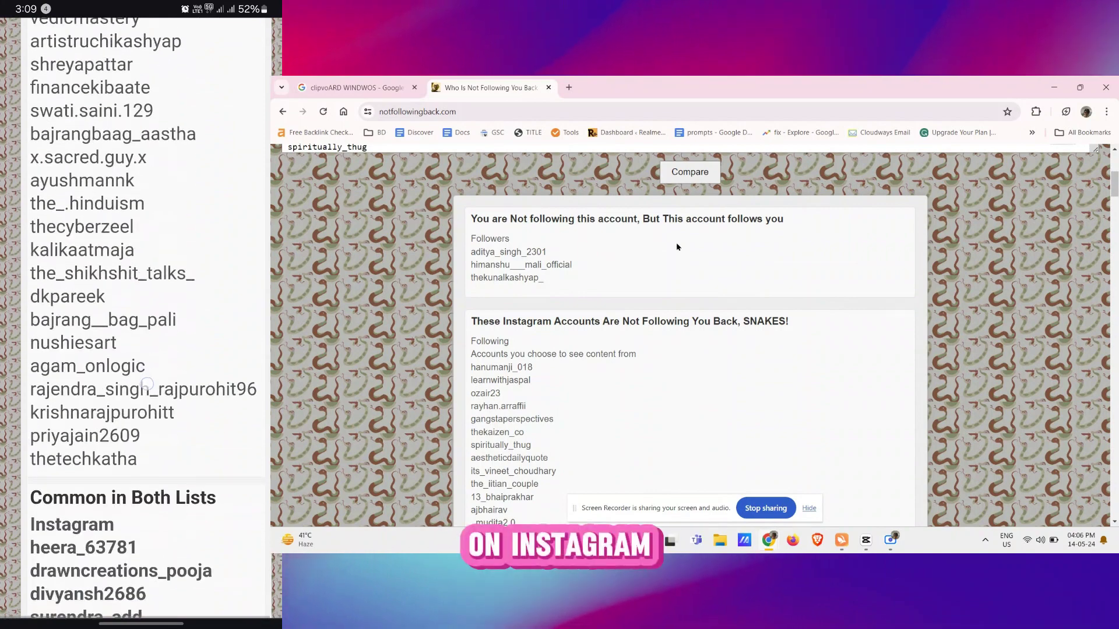
pyautogui.tripleClick(677, 219)
pyautogui.scroll(-1, 676, 257)
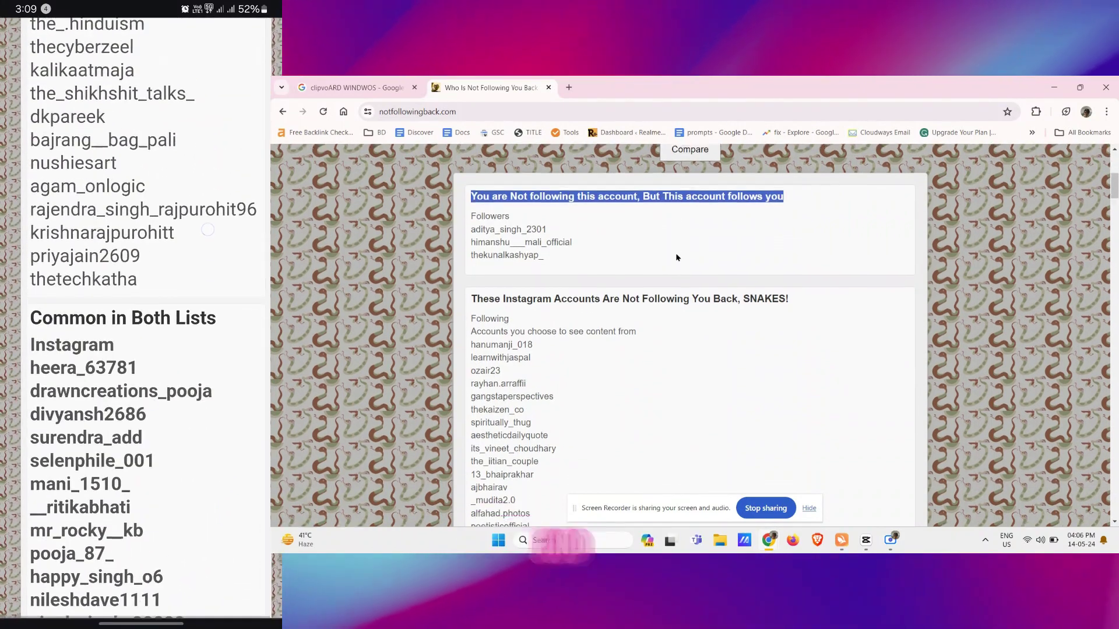
pyautogui.doubleClick(659, 260)
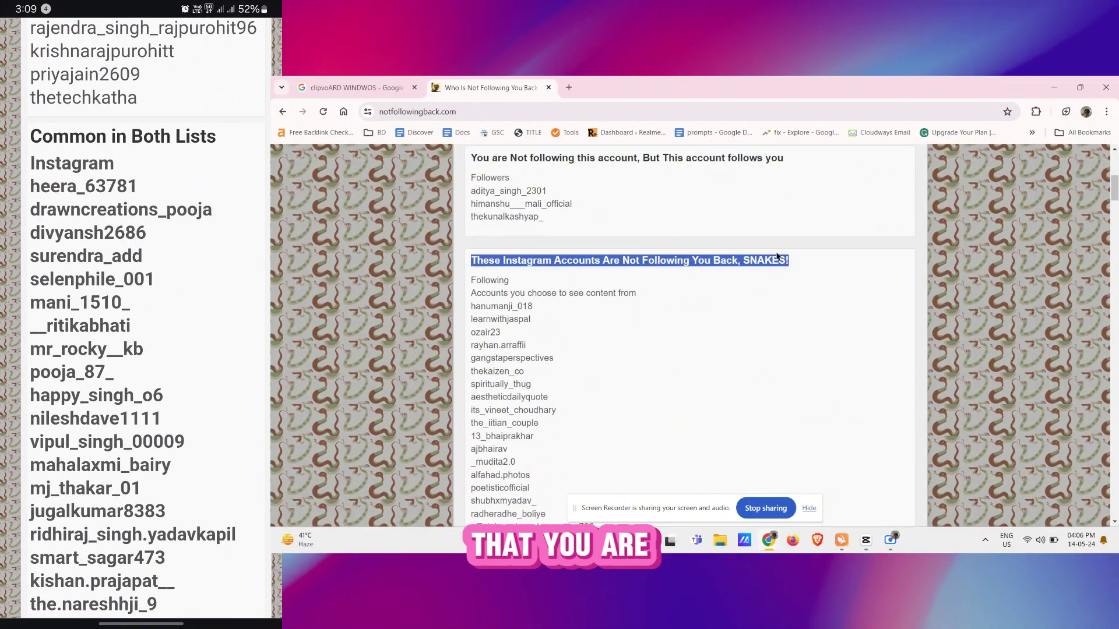
pyautogui.scroll(-10, 792, 314)
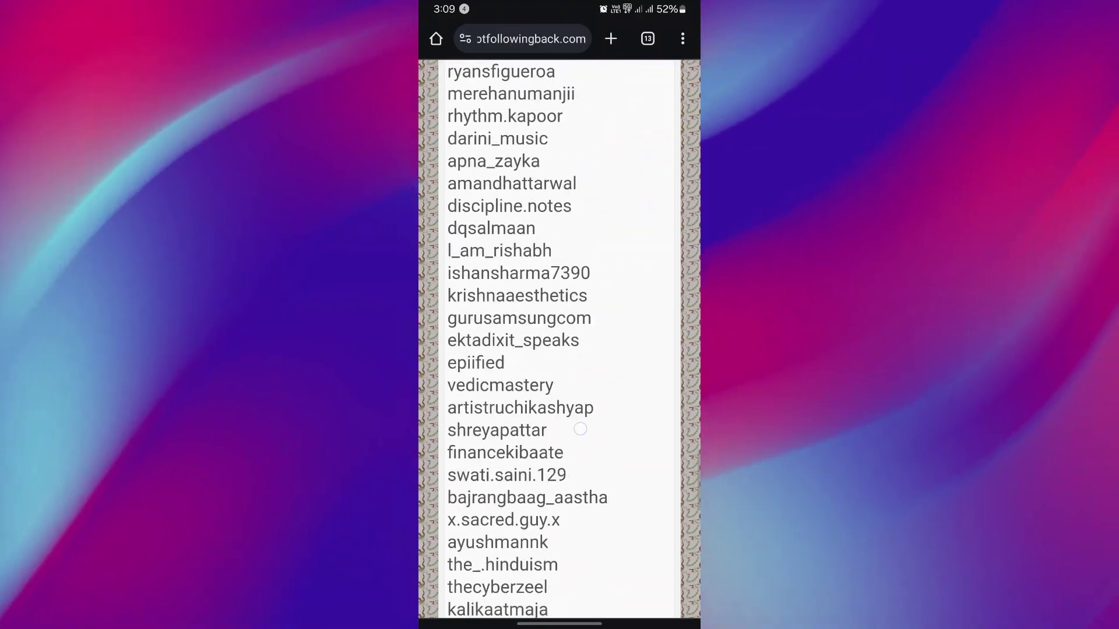
pyautogui.scroll(20, 580, 429)
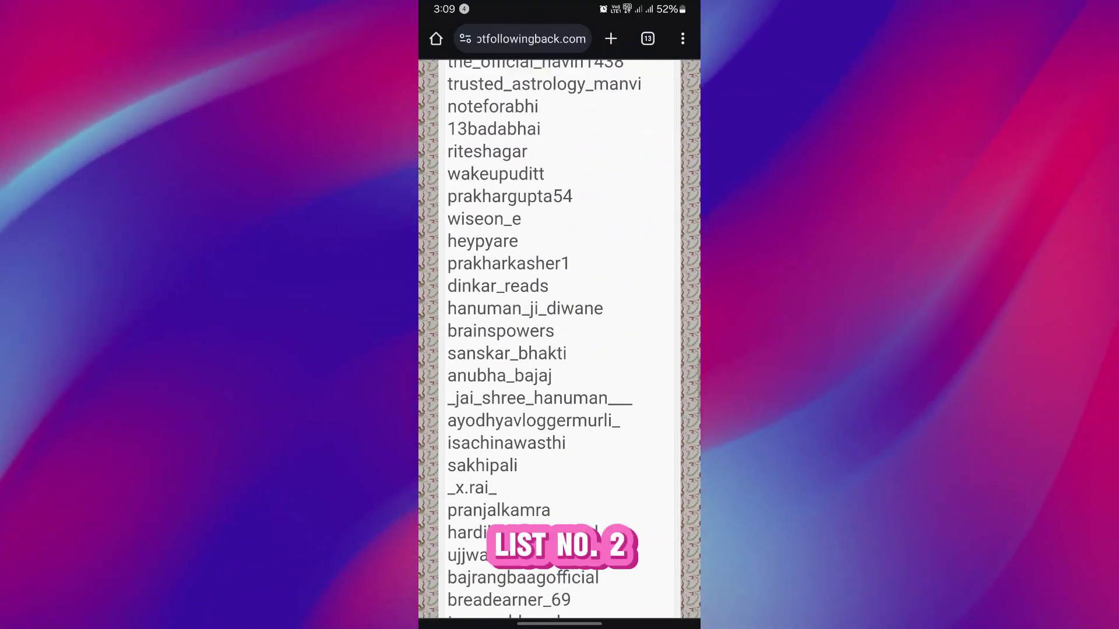
pyautogui.scroll(20, 582, 394)
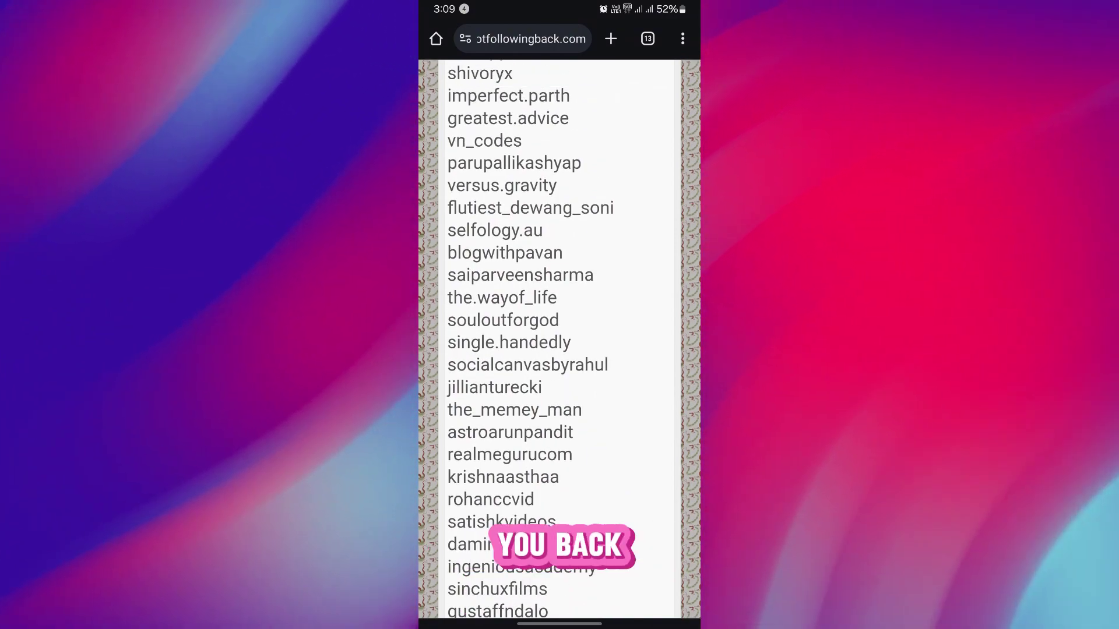
pyautogui.scroll(3, 476, 372)
pyautogui.scroll(20, 475, 371)
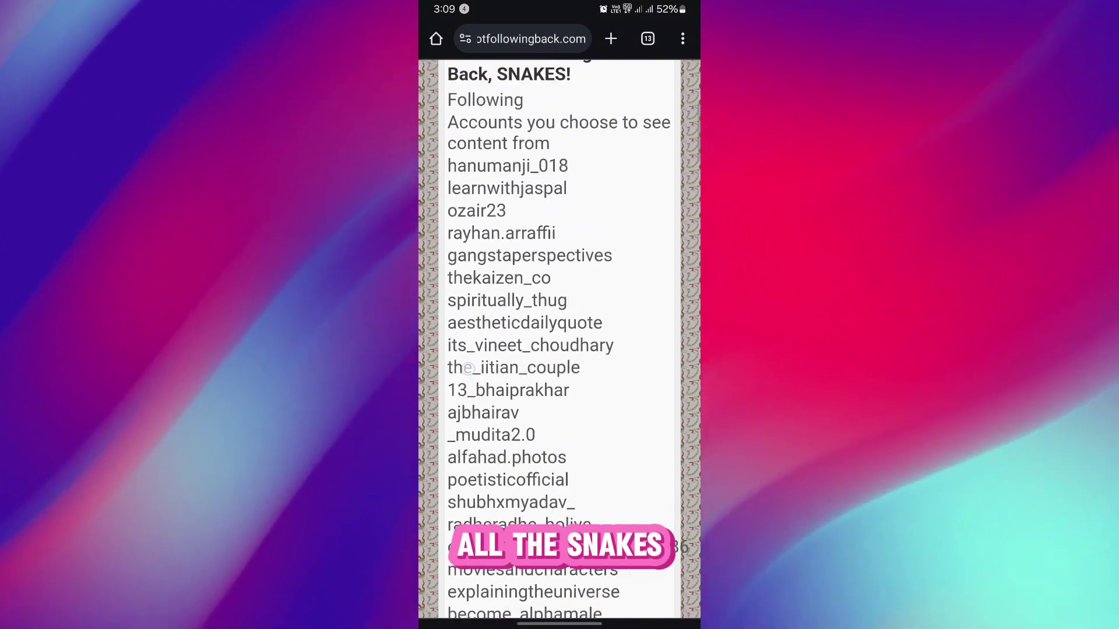